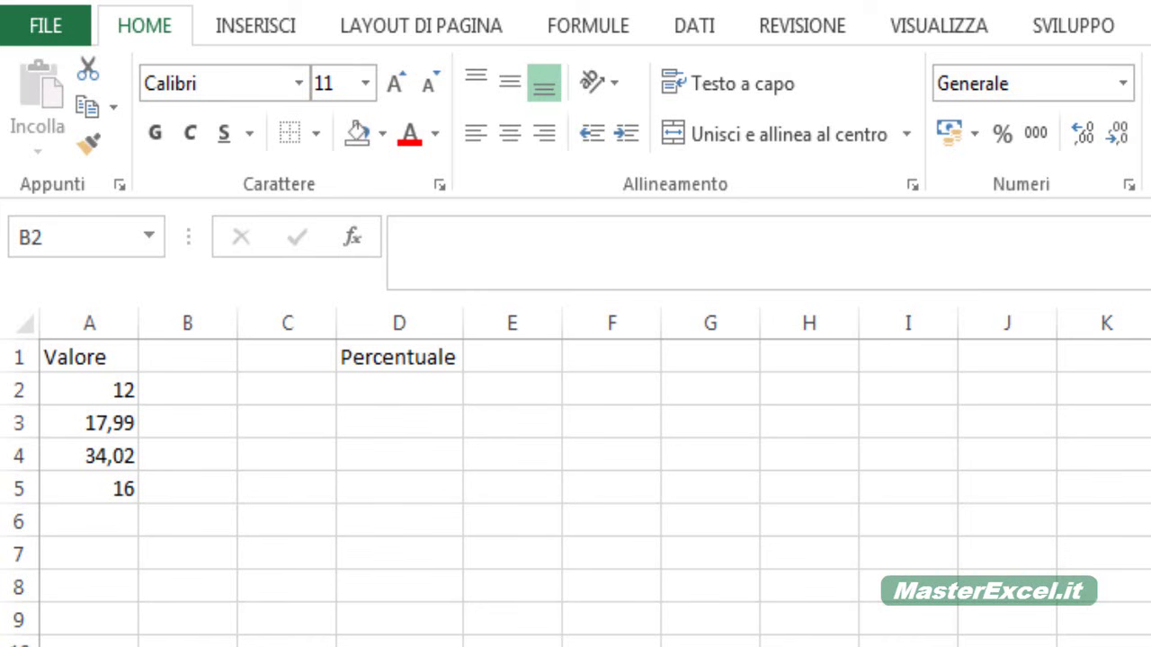
- Enter 12% in cell D2 under the Percentuale heading
{"action": "left_click", "coordinate": [381, 384]}
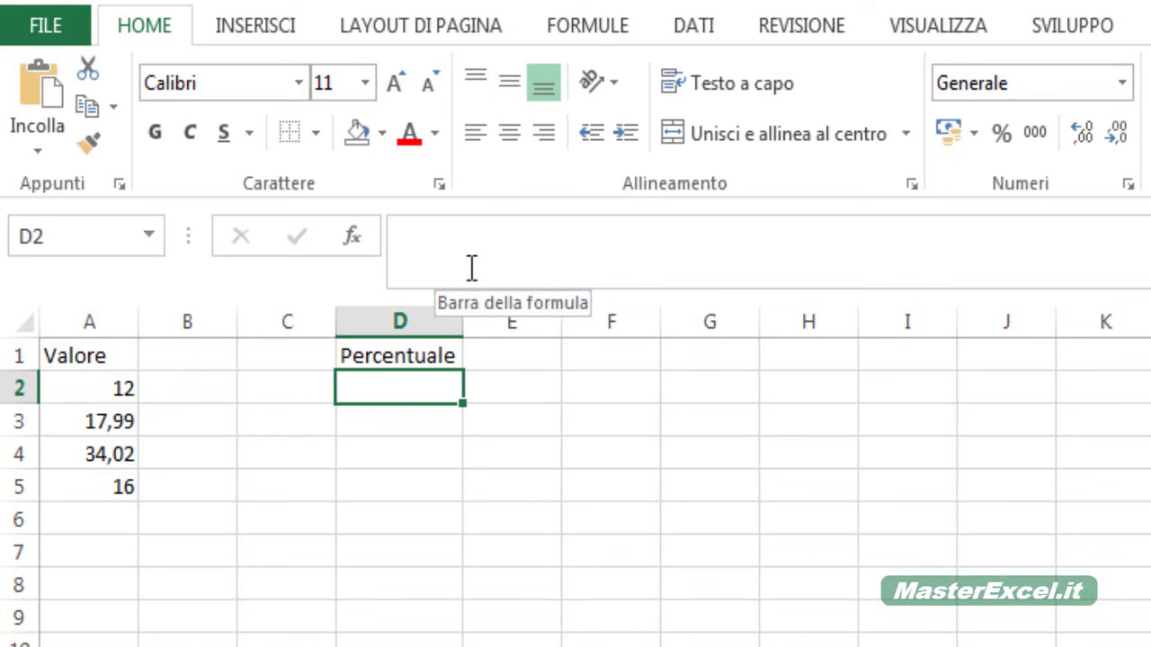
{"action": "left_click", "coordinate": [471, 267]}
{"action": "type", "text": "12%"}
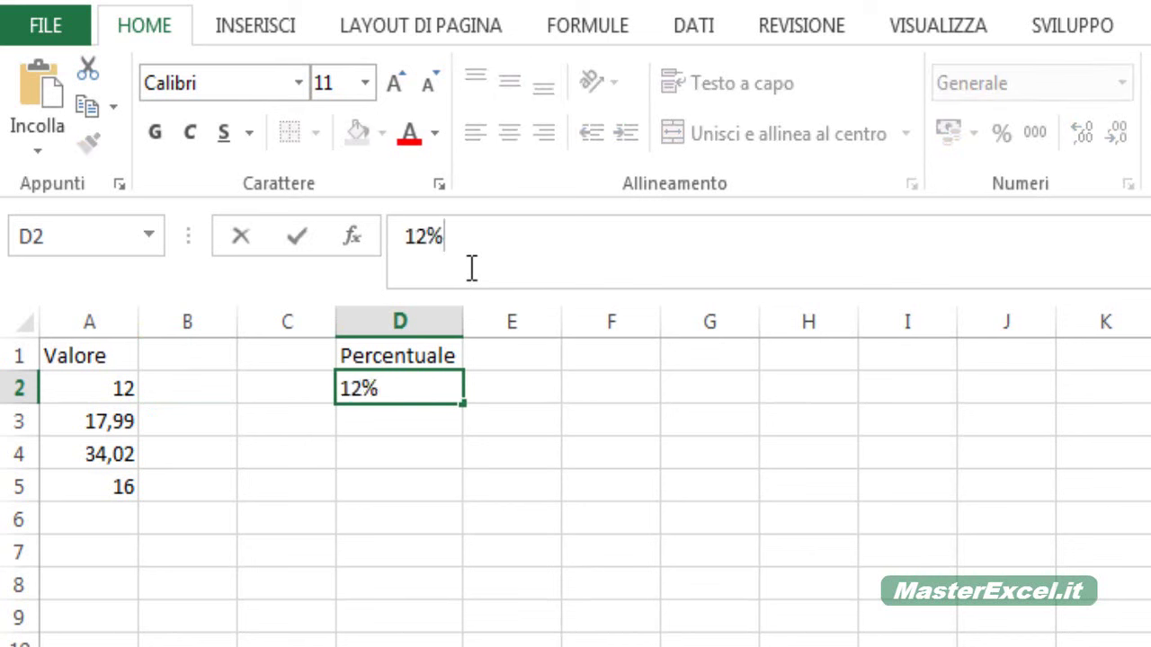
{"action": "key", "text": "Return"}
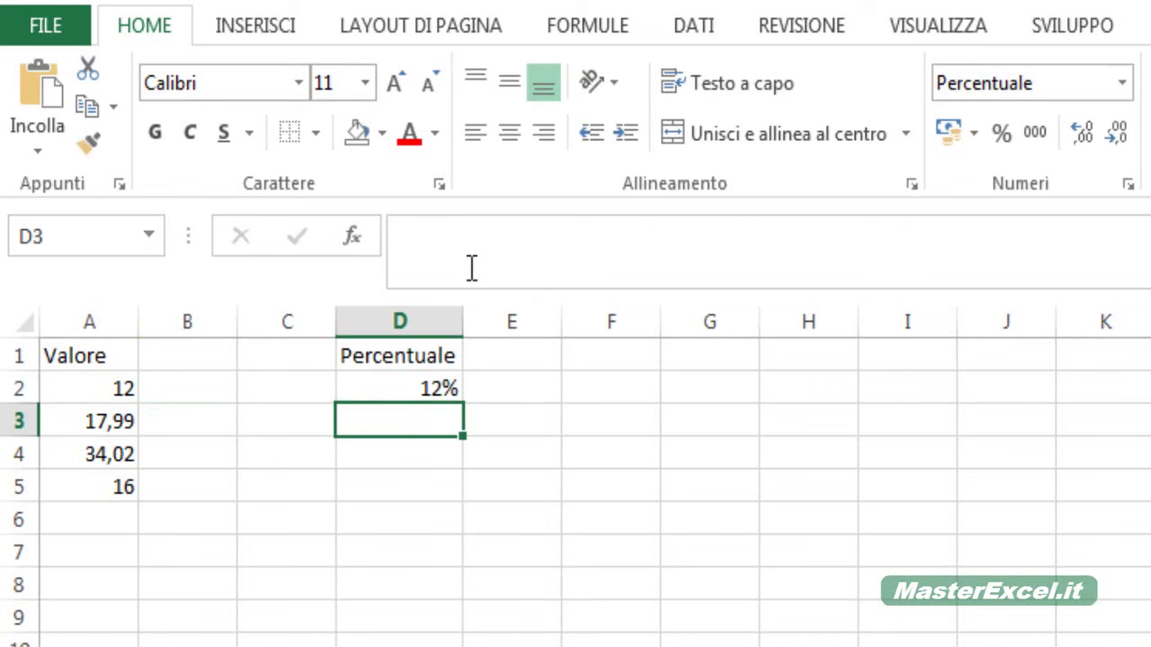
{"action": "left_click", "coordinate": [414, 388]}
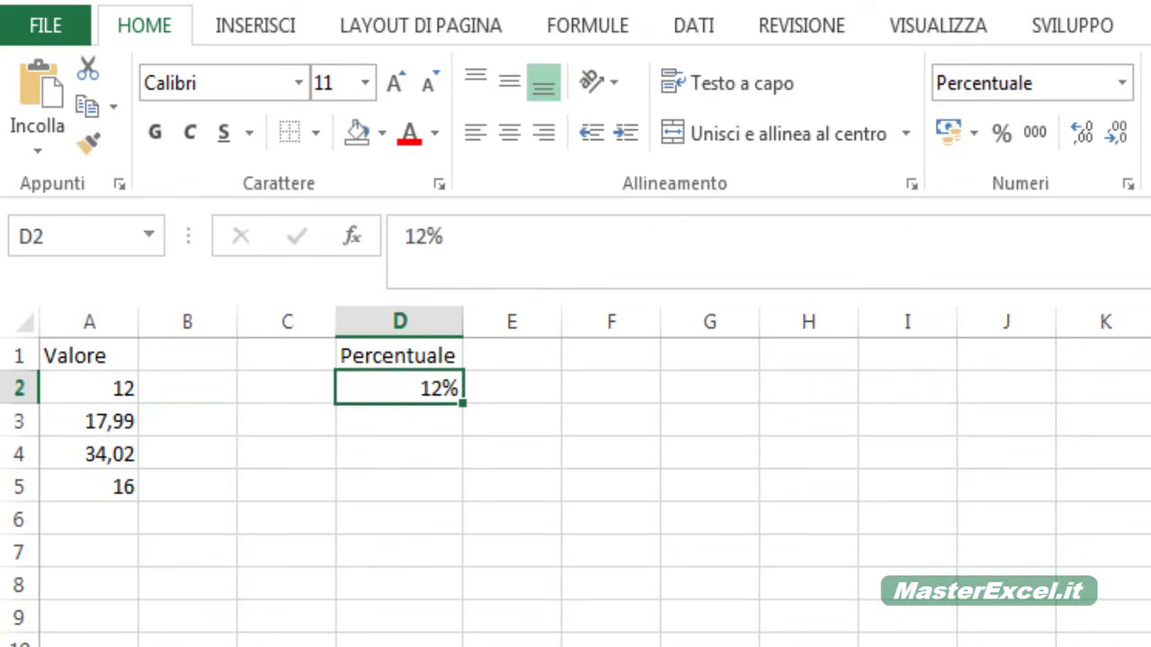
{"action": "key", "text": "ctrl+z"}
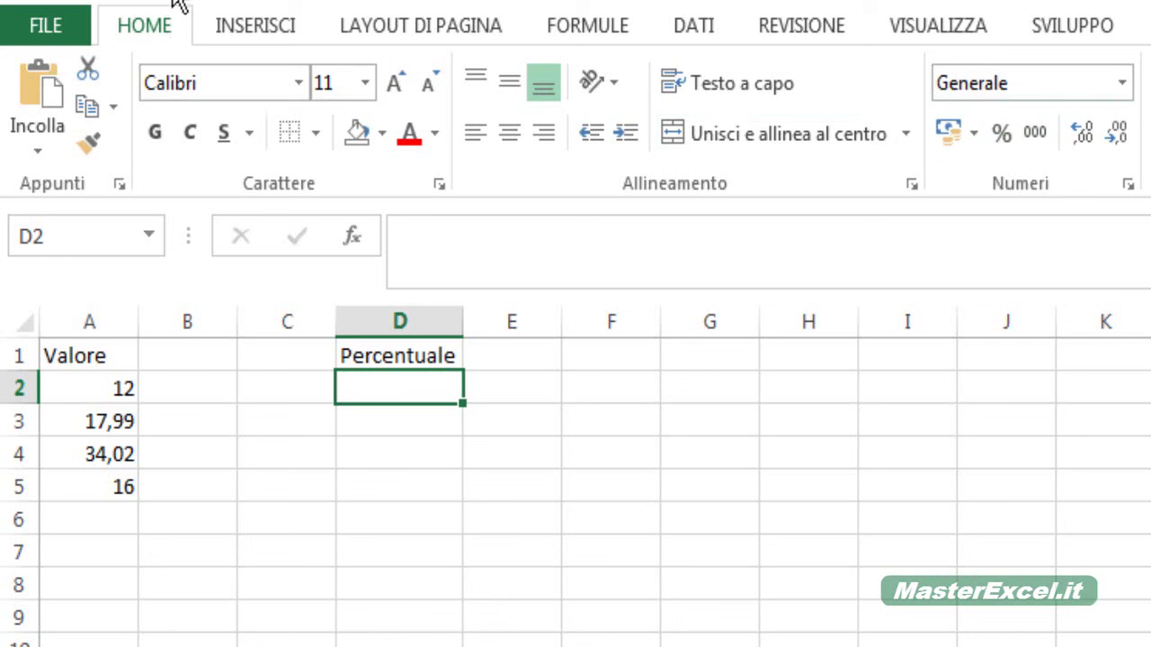
{"action": "key", "text": "ctrl+y"}
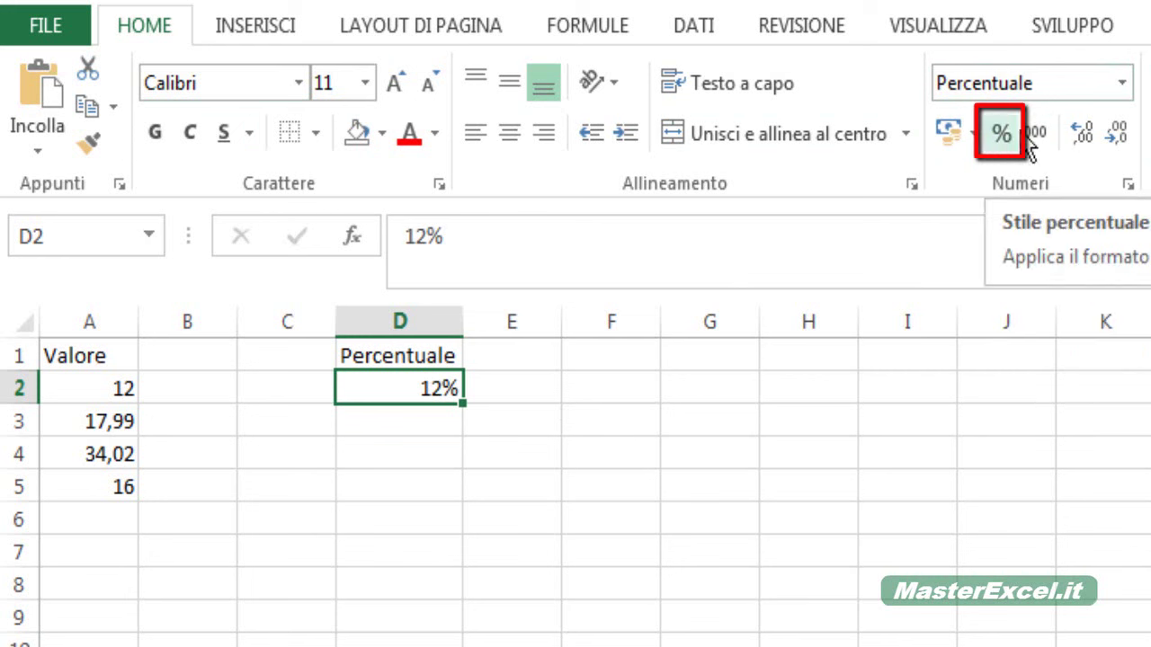
- Check D2's number format in the format list and the Format Cells dialog
{"action": "left_click", "coordinate": [1122, 84]}
{"action": "key", "text": "Escape"}
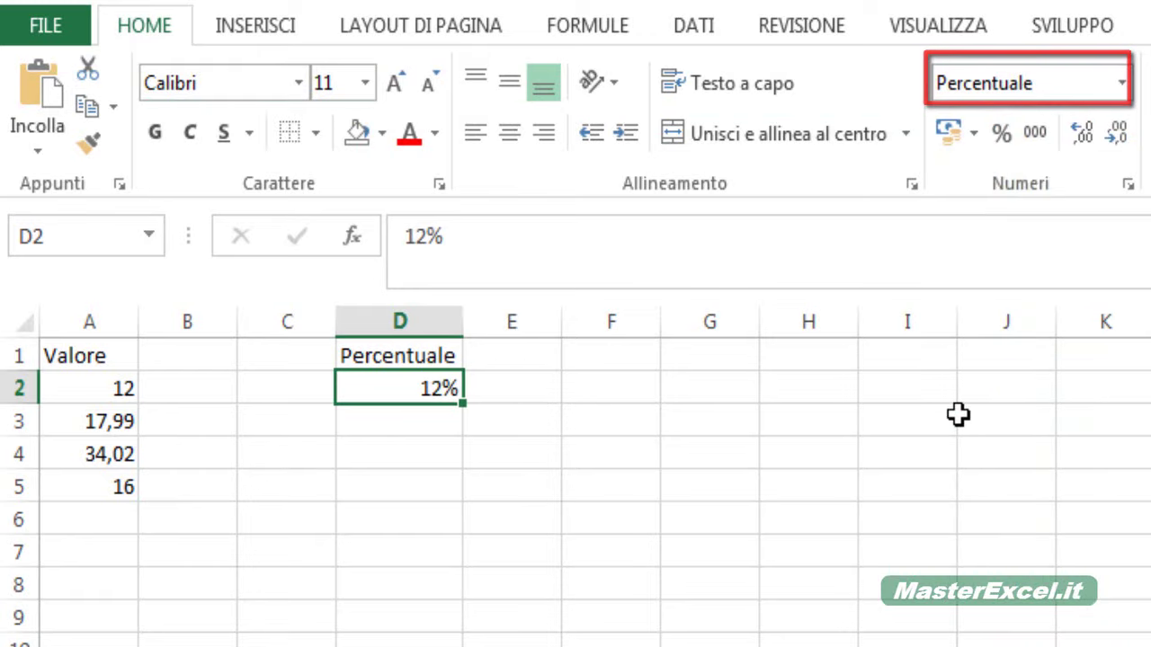
{"action": "right_click", "coordinate": [430, 388]}
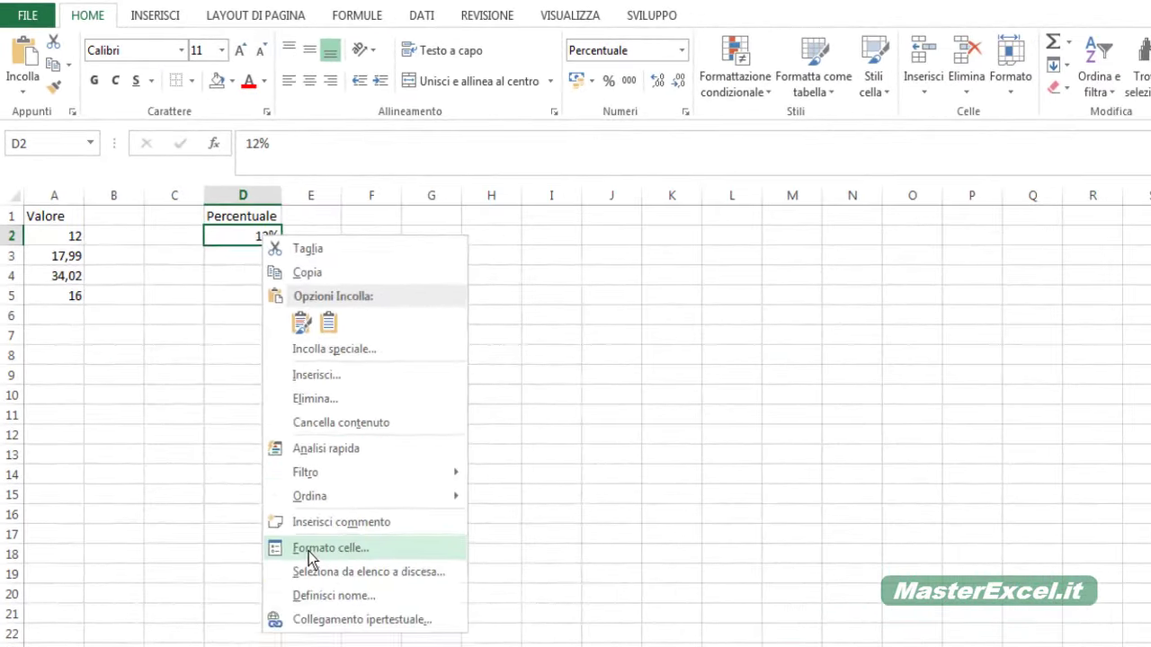
{"action": "left_click", "coordinate": [308, 551]}
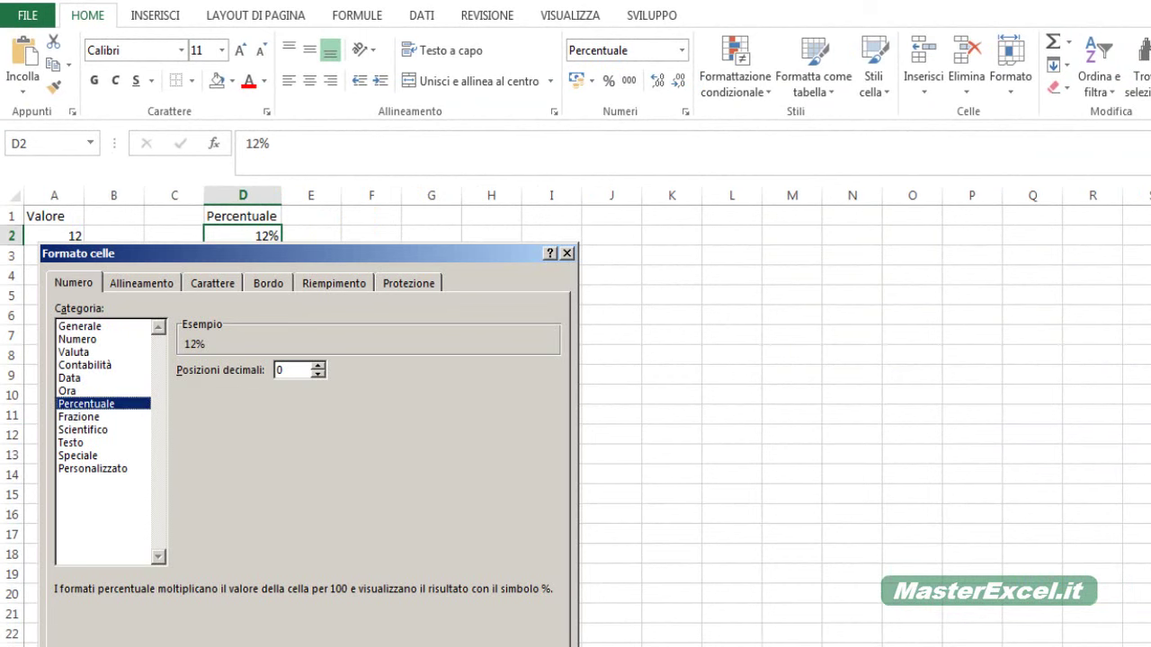
{"action": "left_click", "coordinate": [414, 643]}
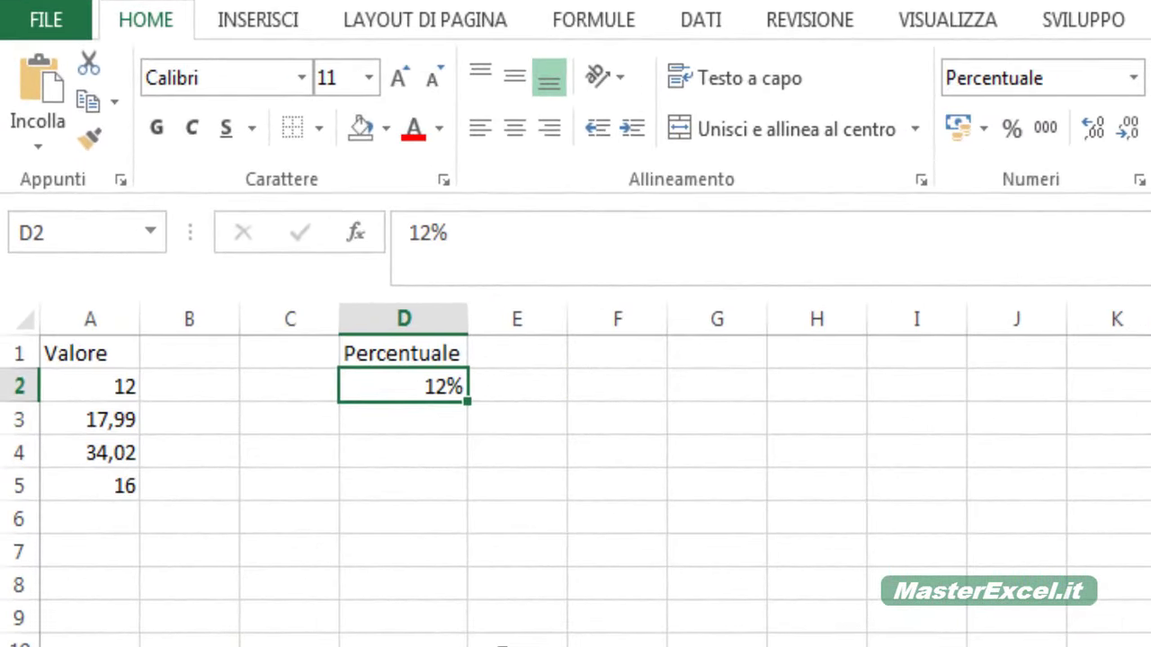
{"action": "left_click", "coordinate": [320, 369]}
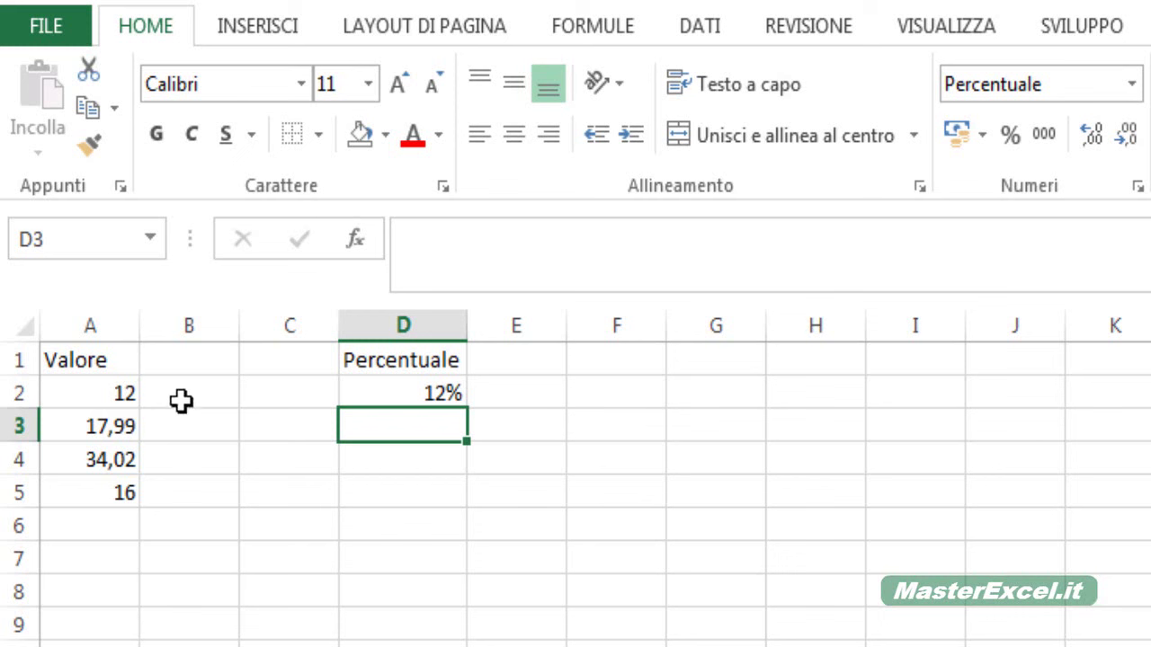
- Enter =A2*D2 in B2, giving 1,44
{"action": "left_click", "coordinate": [123, 404]}
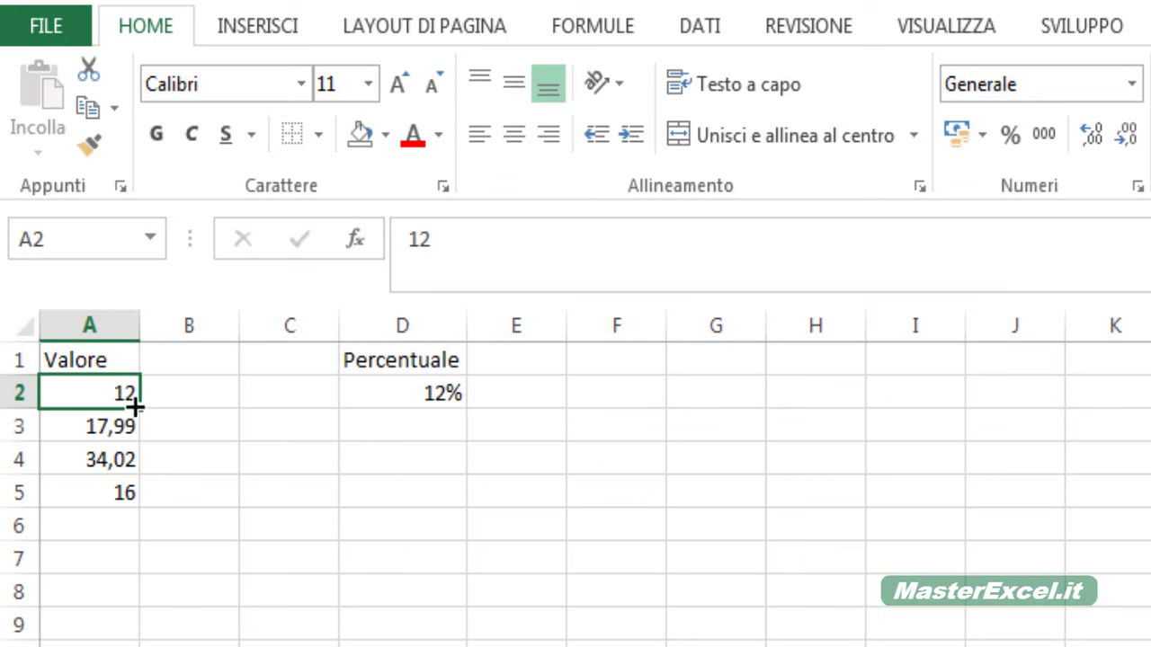
{"action": "left_click", "coordinate": [205, 394]}
{"action": "type", "text": "="}
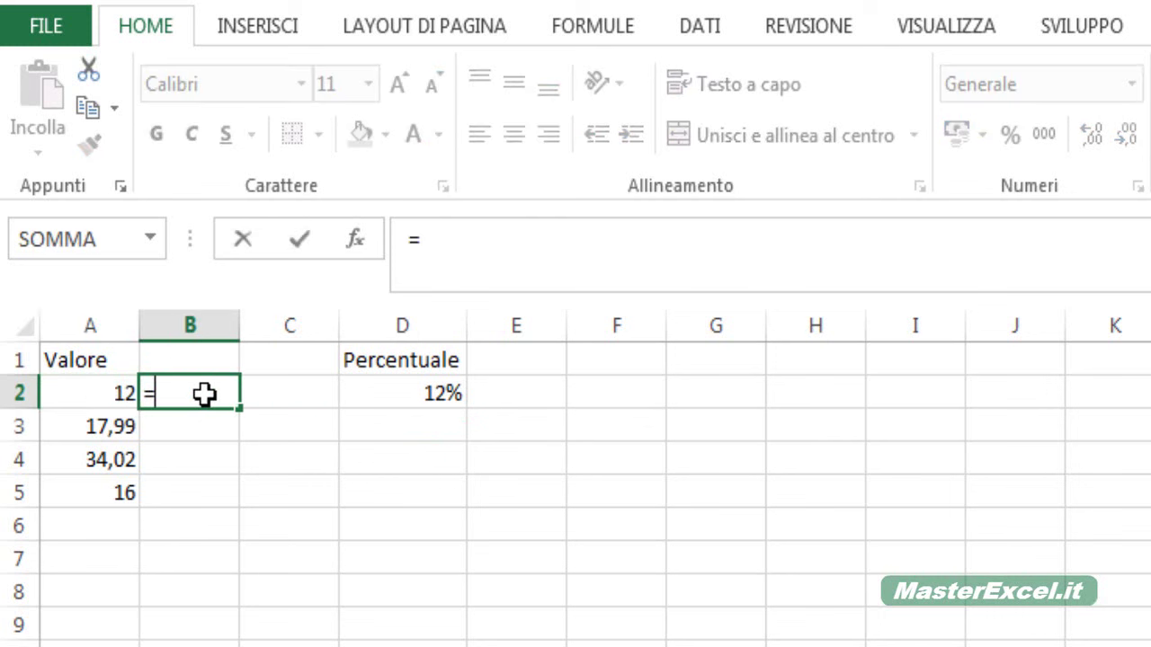
{"action": "left_click", "coordinate": [109, 398]}
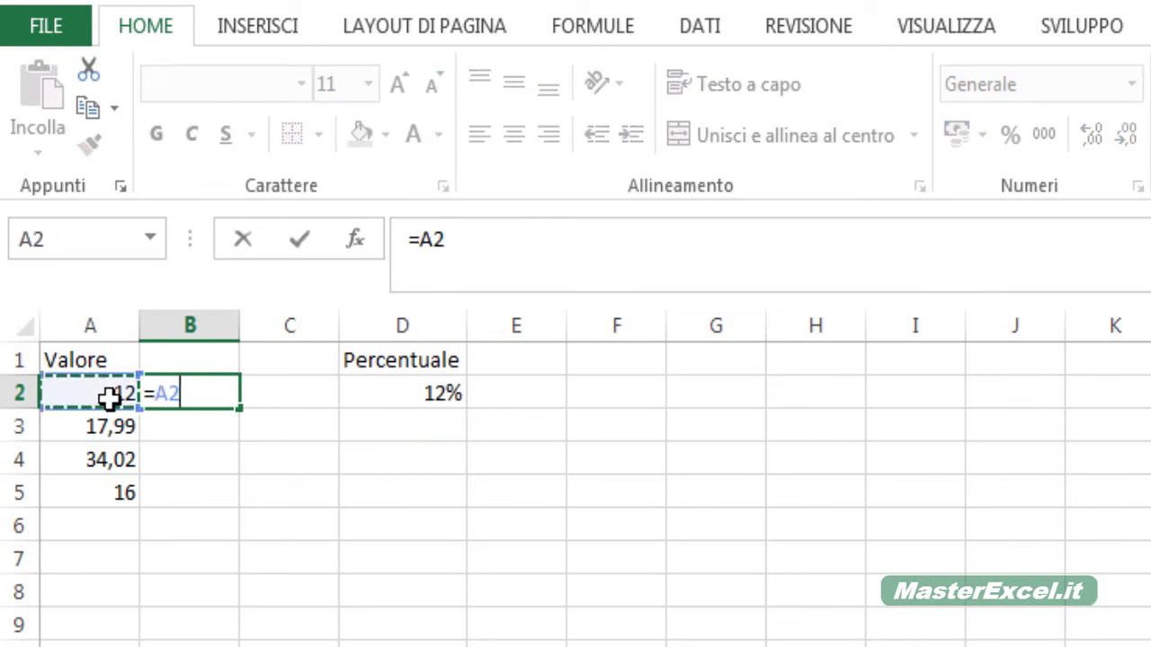
{"action": "left_click", "coordinate": [489, 258]}
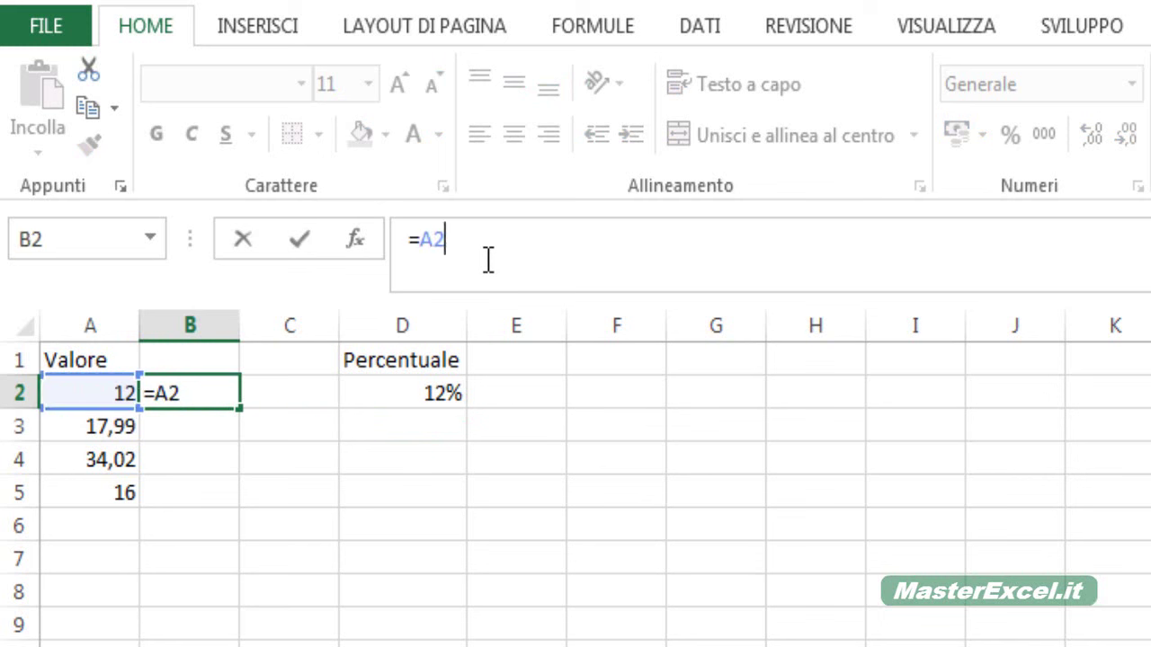
{"action": "type", "text": "*"}
{"action": "left_click", "coordinate": [422, 388]}
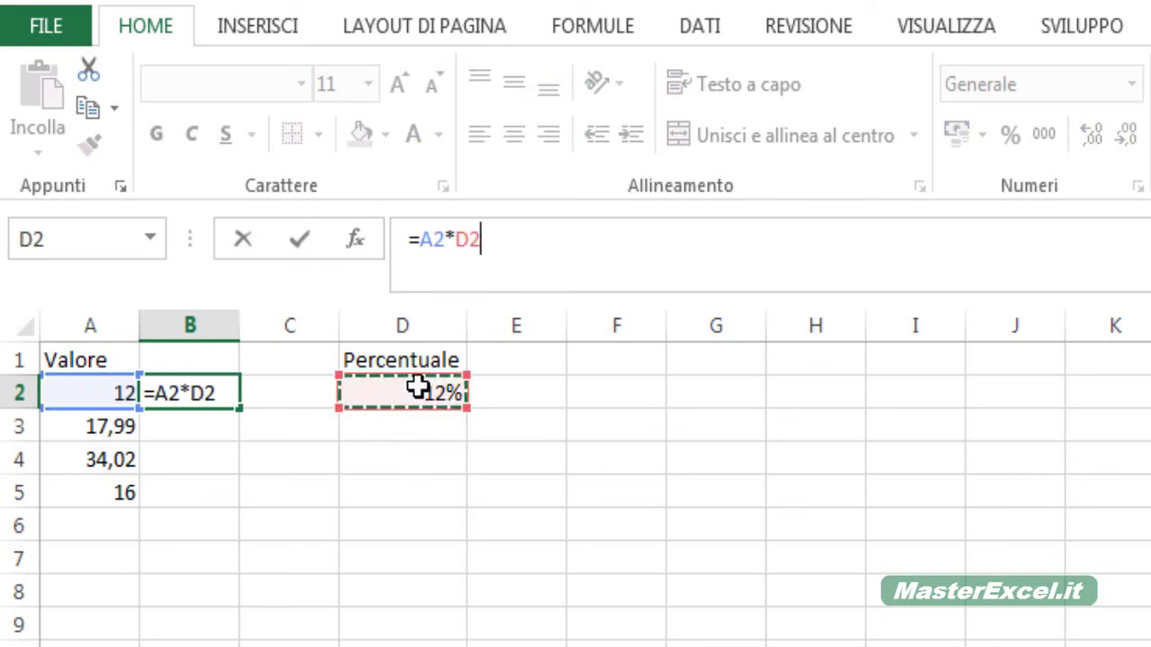
{"action": "key", "text": "Return"}
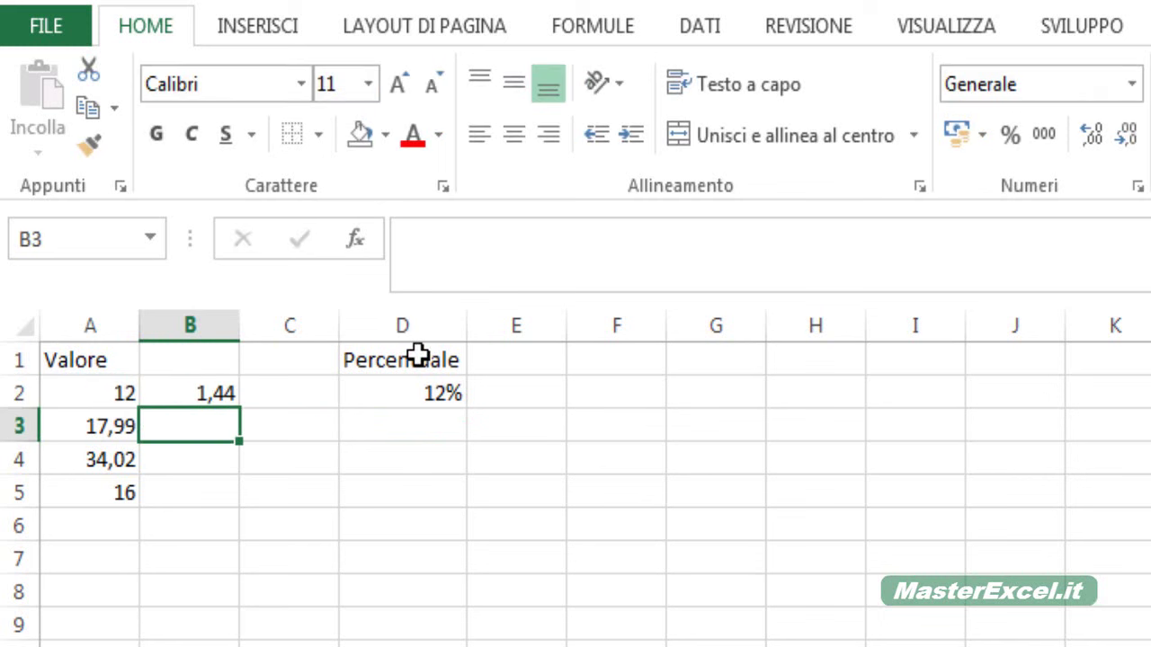
{"action": "key", "text": "Up"}
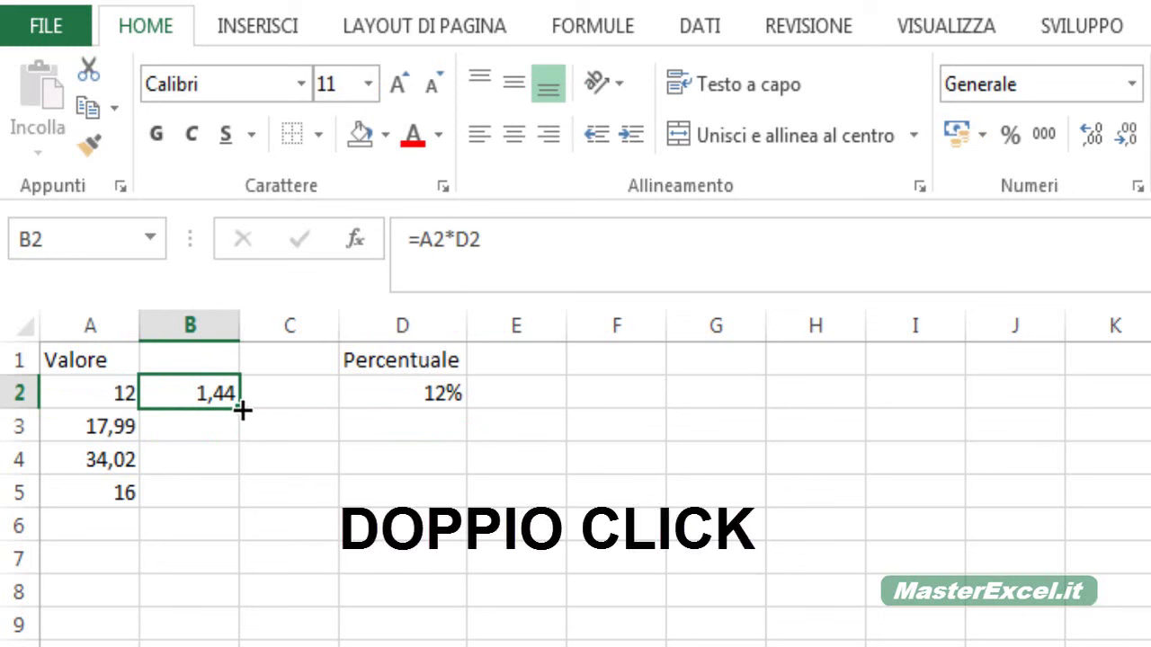
- Copy the B2 formula down to B5 and inspect the copies returning 0
{"action": "double_click", "coordinate": [243, 410]}
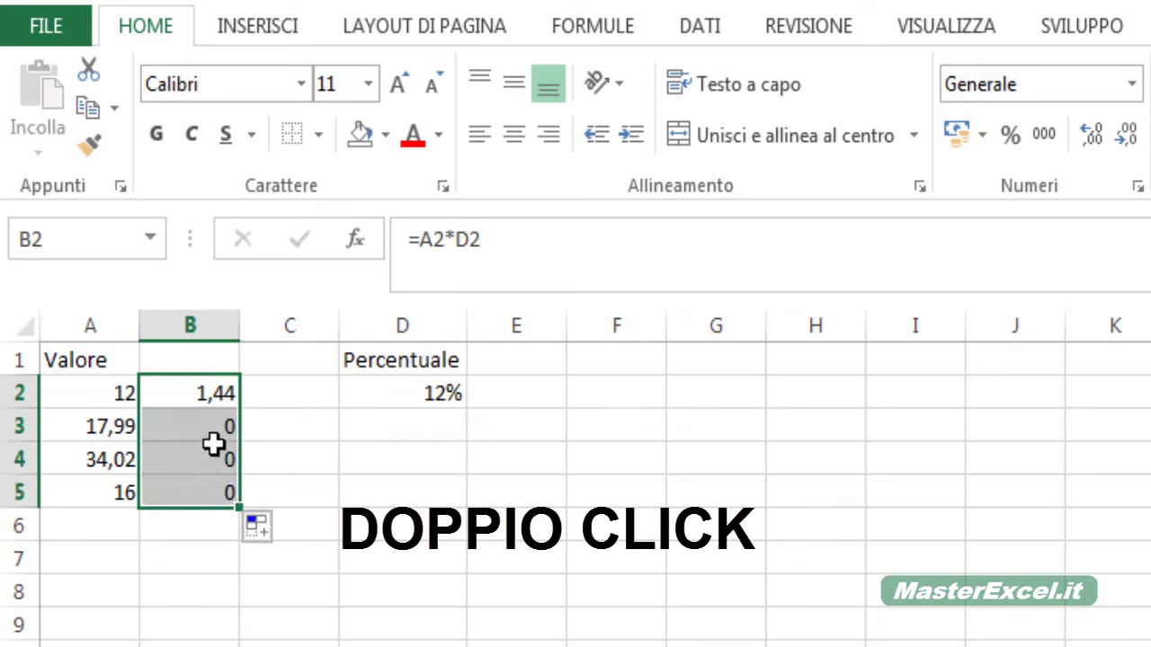
{"action": "left_click", "coordinate": [214, 446]}
{"action": "key", "text": "Up"}
{"action": "left_click_drag", "start_coordinate": [411, 431], "coordinate": [411, 510]}
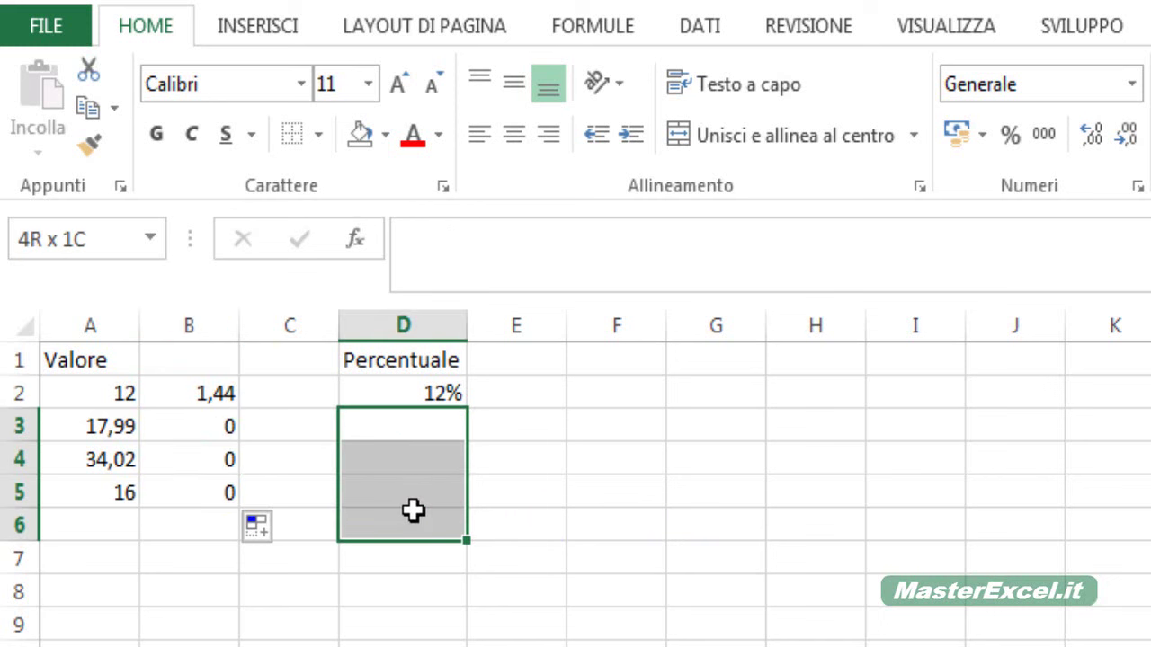
{"action": "left_click", "coordinate": [225, 428]}
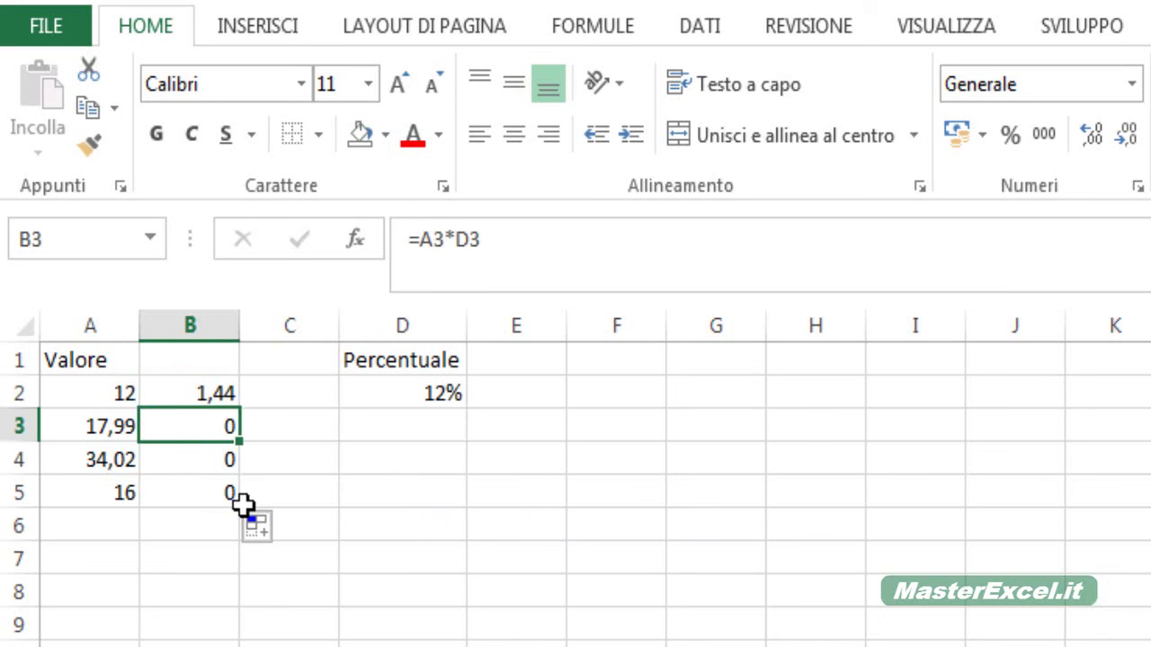
{"action": "key", "text": "Down"}
{"action": "key", "text": "Down"}
{"action": "key", "text": "Up"}
{"action": "key", "text": "Up"}
{"action": "key", "text": "Up"}
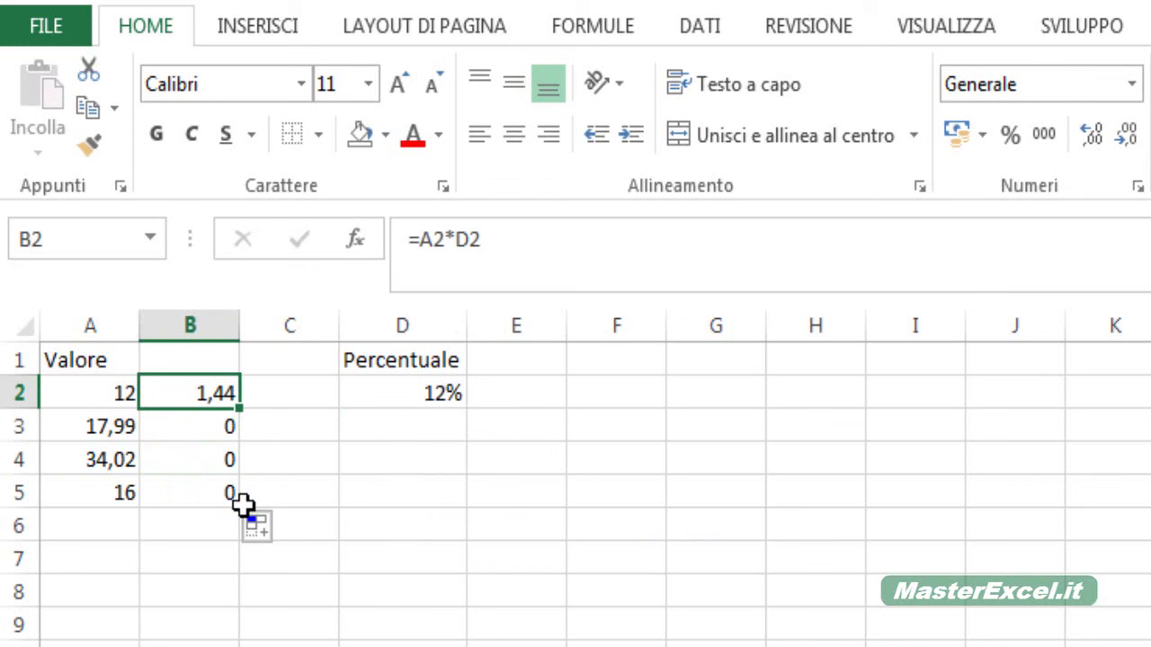
- Change B2's formula to =A2*$D$2 so the D2 reference is absolute
{"action": "left_click", "coordinate": [510, 255]}
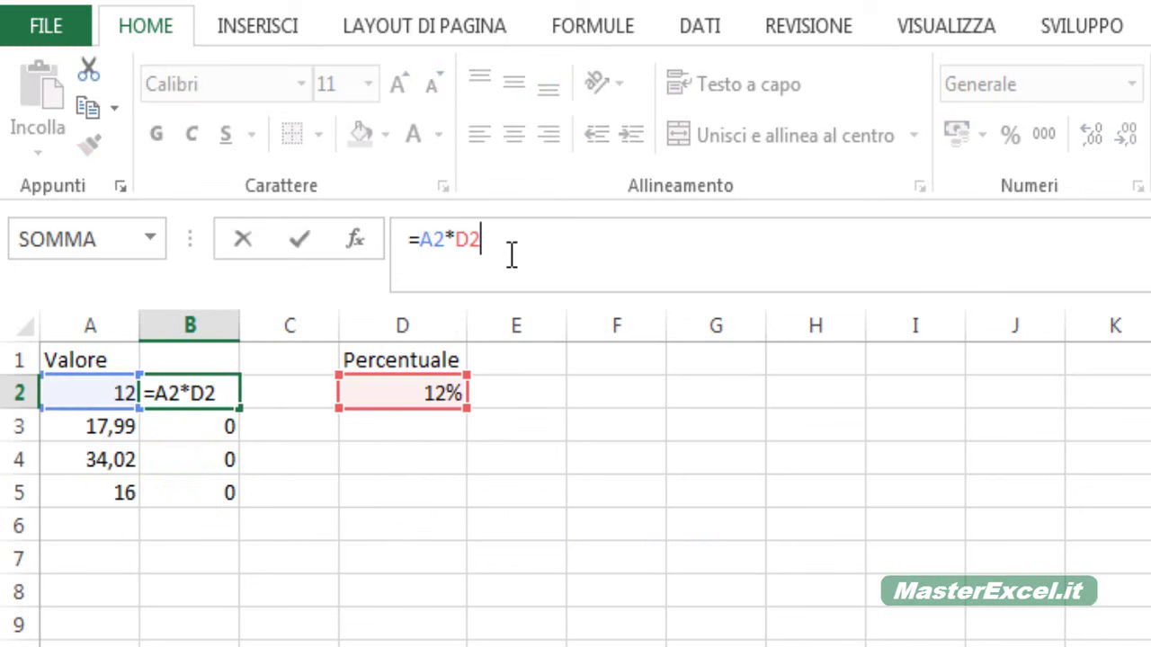
{"action": "left_click_drag", "start_coordinate": [452, 239], "coordinate": [482, 239]}
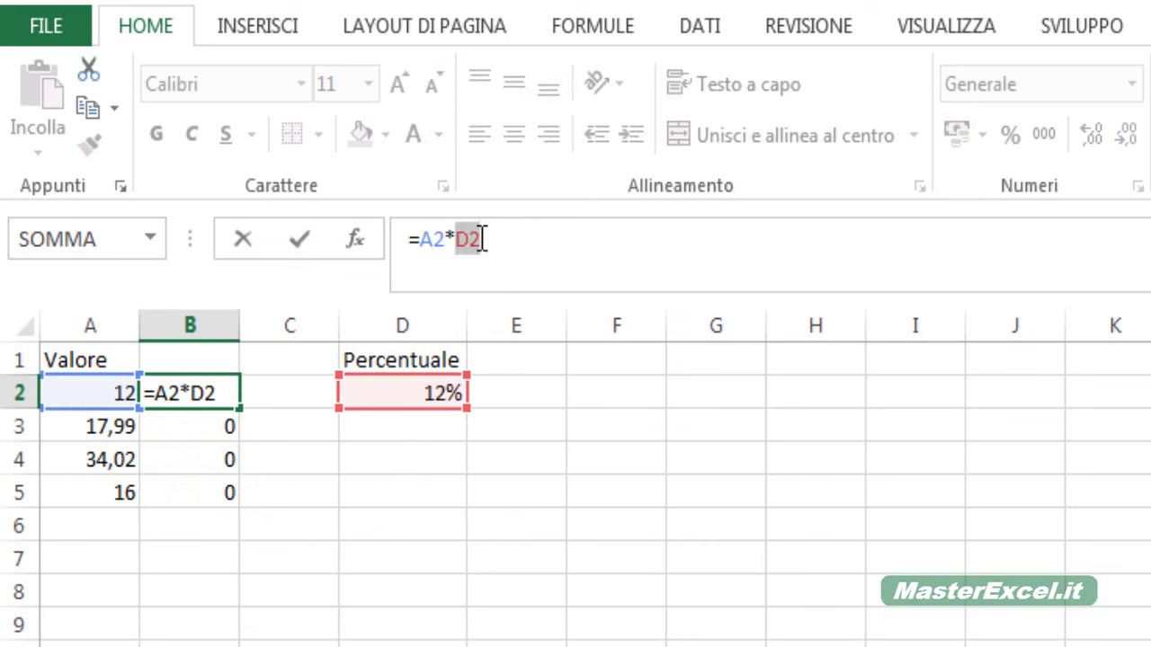
{"action": "left_click", "coordinate": [499, 242]}
{"action": "key", "text": "Left"}
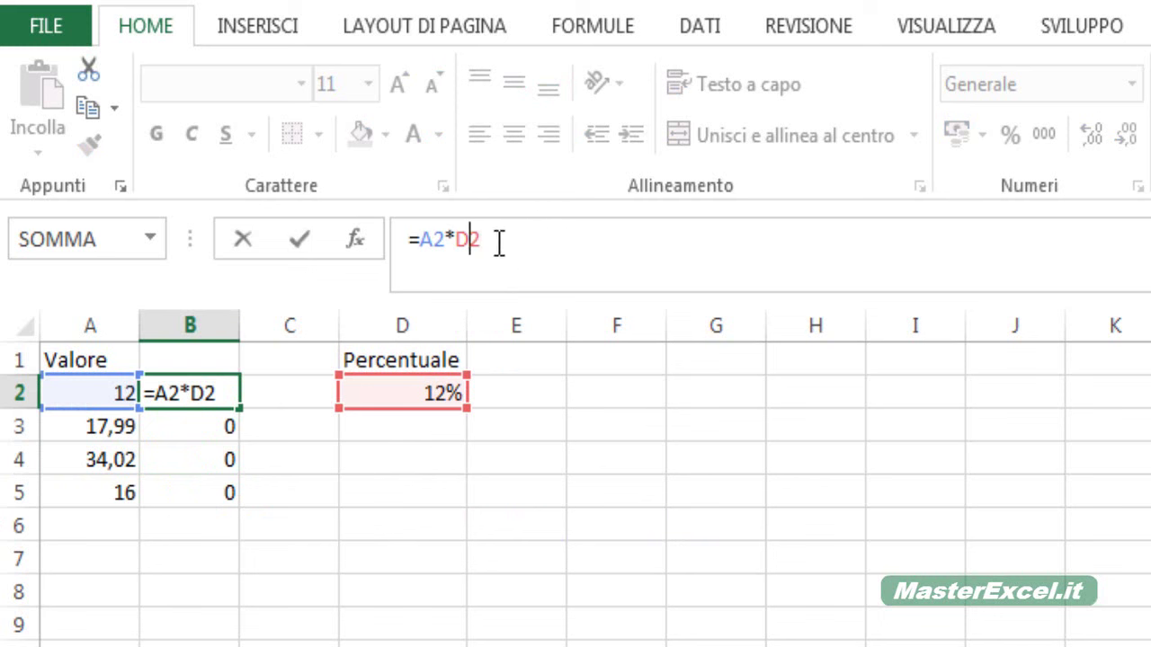
{"action": "key", "text": "Left"}
{"action": "key", "text": "F4"}
{"action": "key", "text": "F4"}
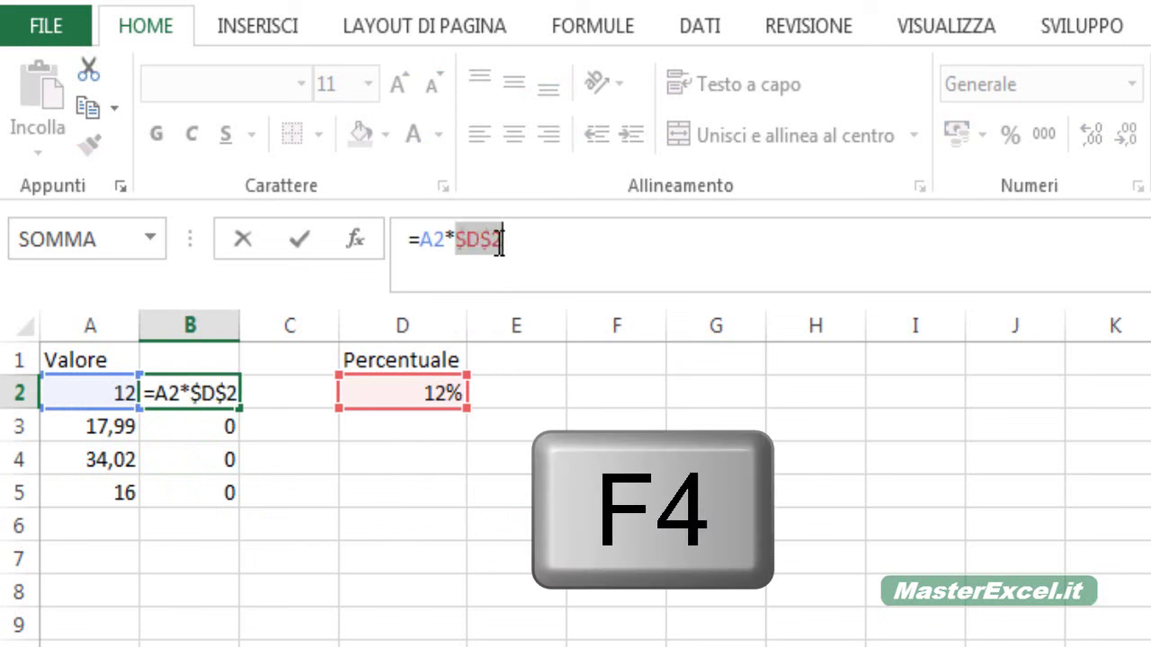
{"action": "key", "text": "Return"}
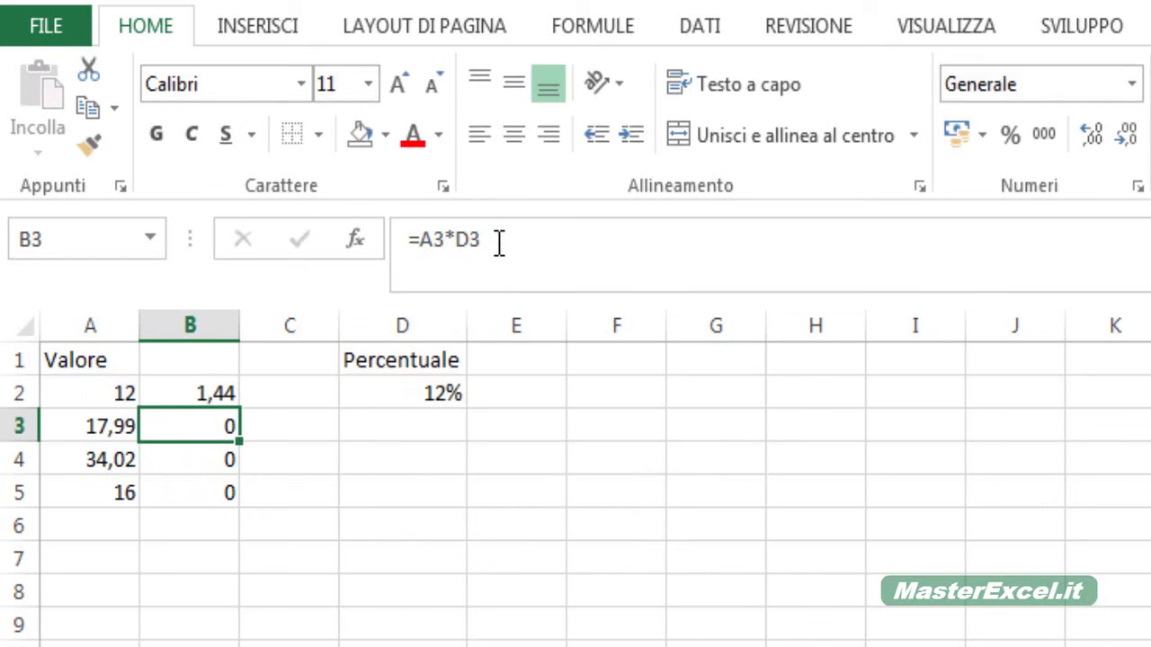
- Fill the B2 formula down to B5, giving 2,1588, 4,0824 and 1,92
{"action": "left_click", "coordinate": [216, 402]}
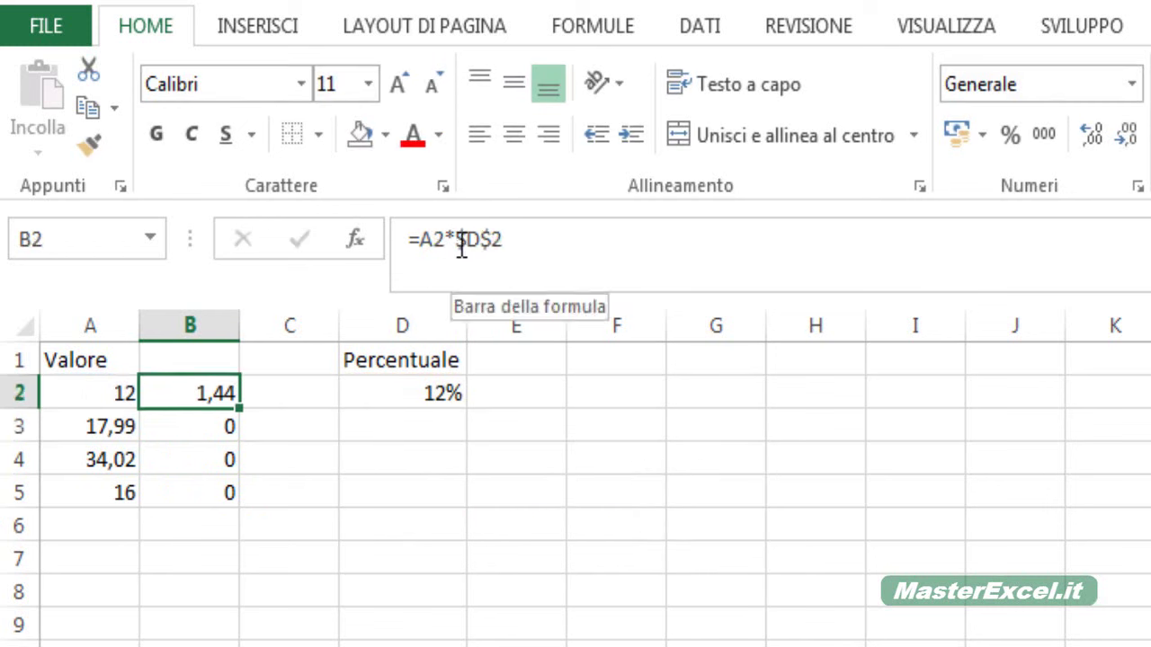
{"action": "double_click", "coordinate": [244, 411]}
{"action": "left_click", "coordinate": [224, 439]}
{"action": "left_click", "coordinate": [218, 492]}
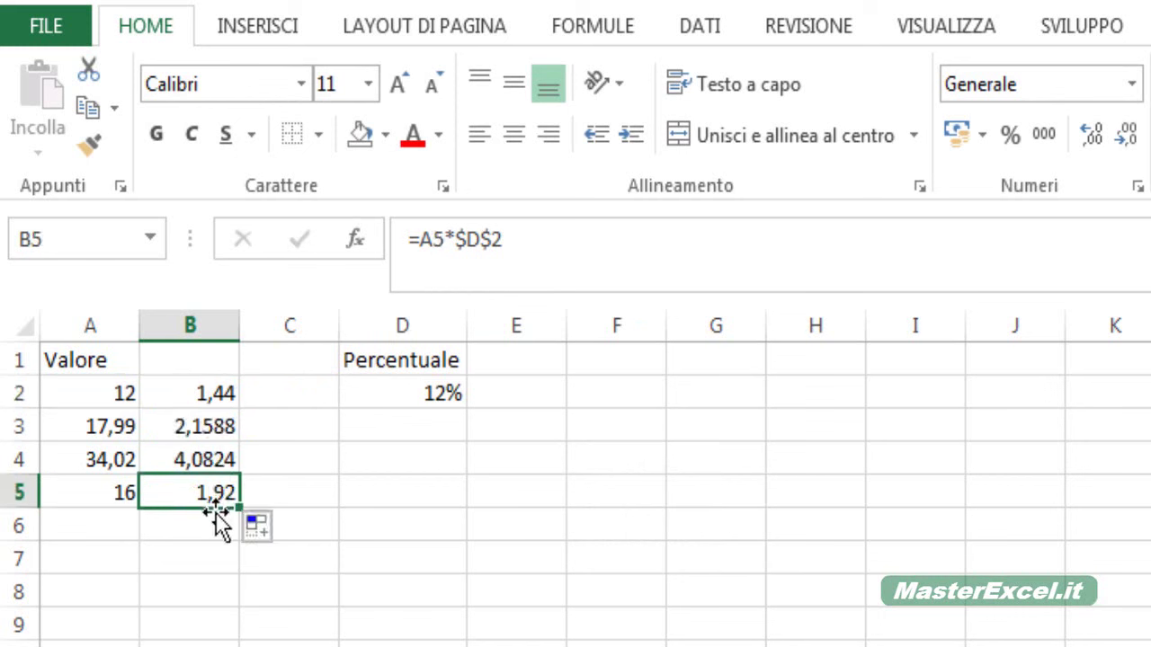
{"action": "left_click_drag", "start_coordinate": [207, 393], "coordinate": [207, 492]}
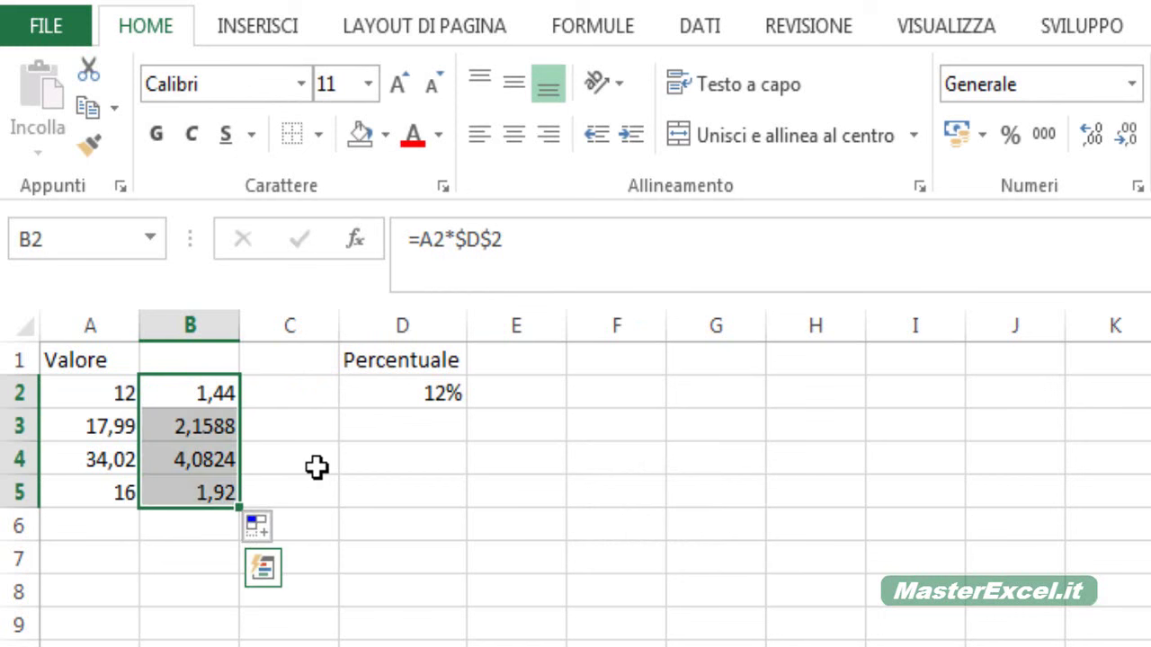
- Adjust the decimal places so the B2:B5 results show two decimals
{"action": "left_click", "coordinate": [1093, 146]}
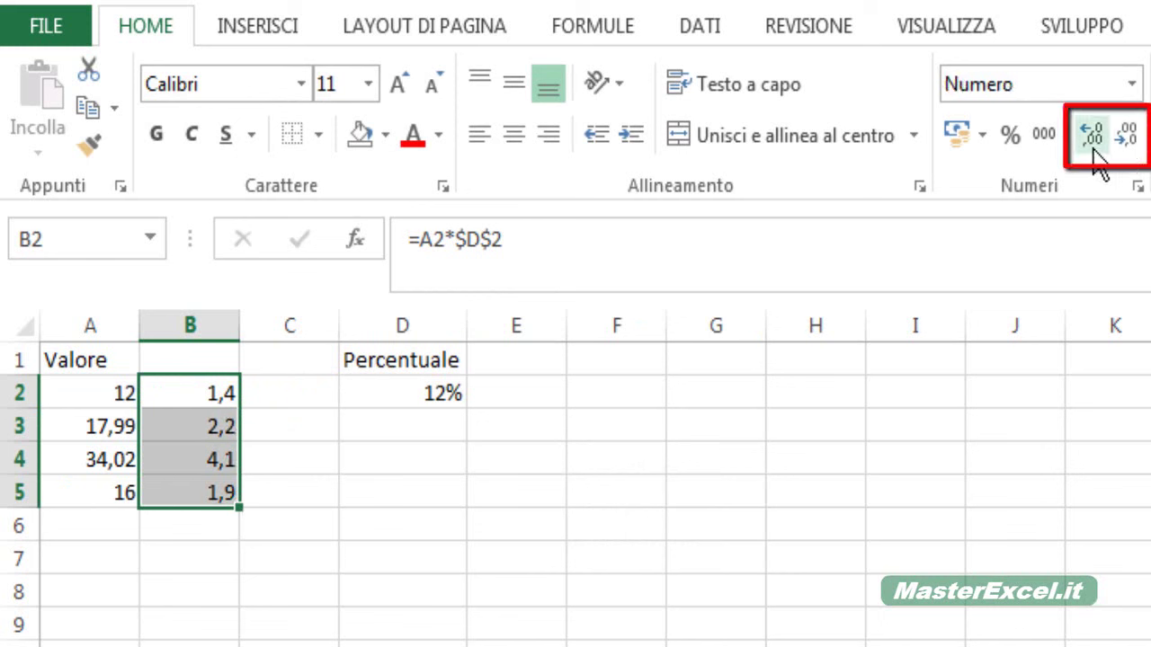
{"action": "left_click", "coordinate": [1090, 148]}
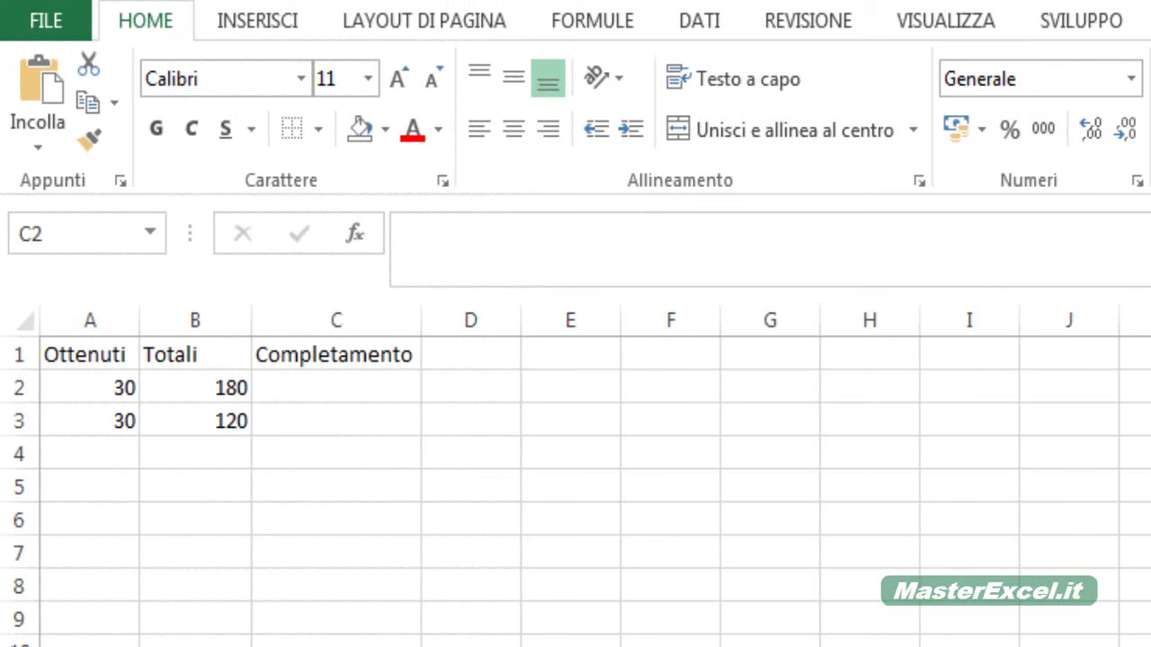
{"action": "left_click", "coordinate": [190, 393]}
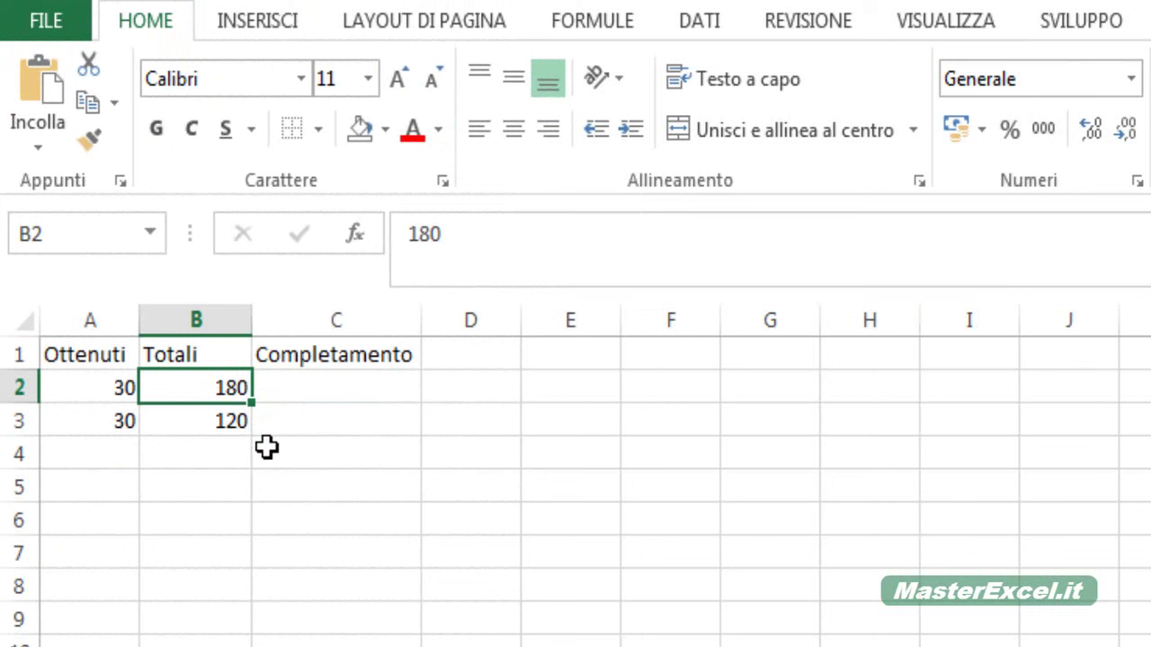
{"action": "key", "text": "Down"}
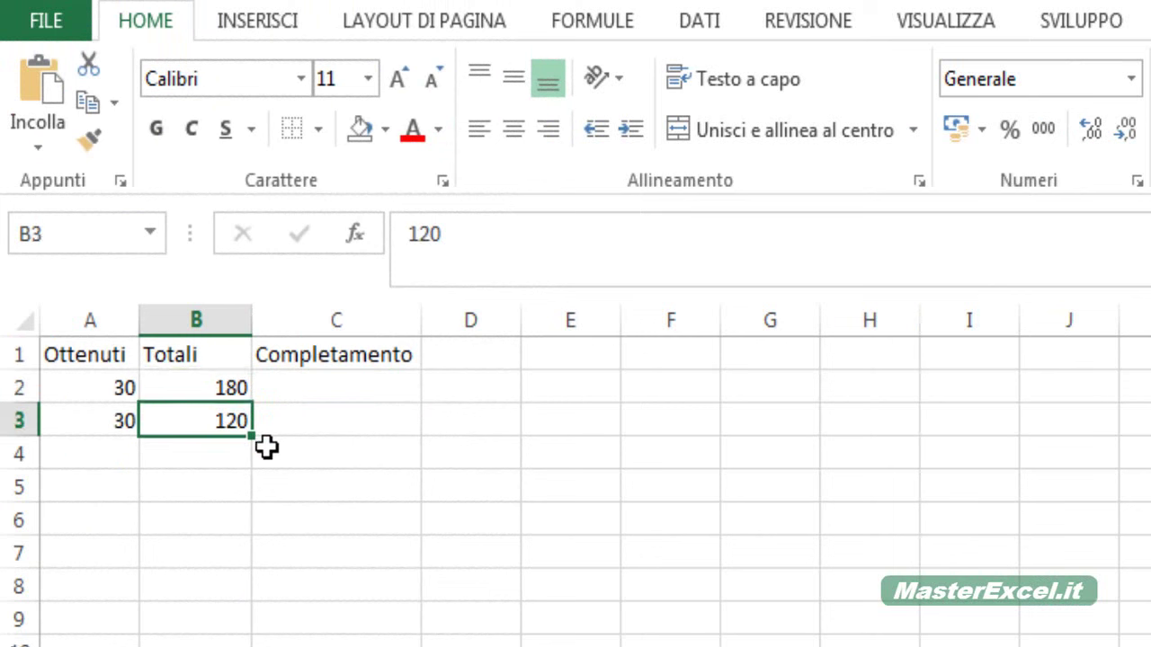
{"action": "key", "text": "Left"}
{"action": "key", "text": "Up"}
{"action": "key", "text": "Down"}
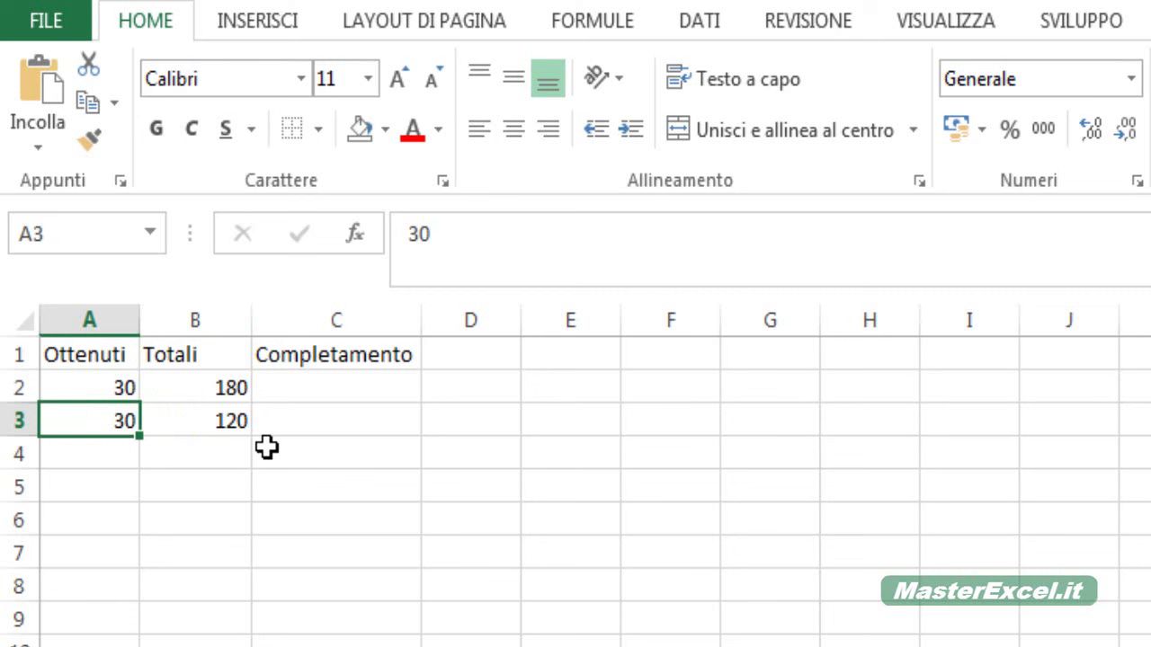
{"action": "key", "text": "Up"}
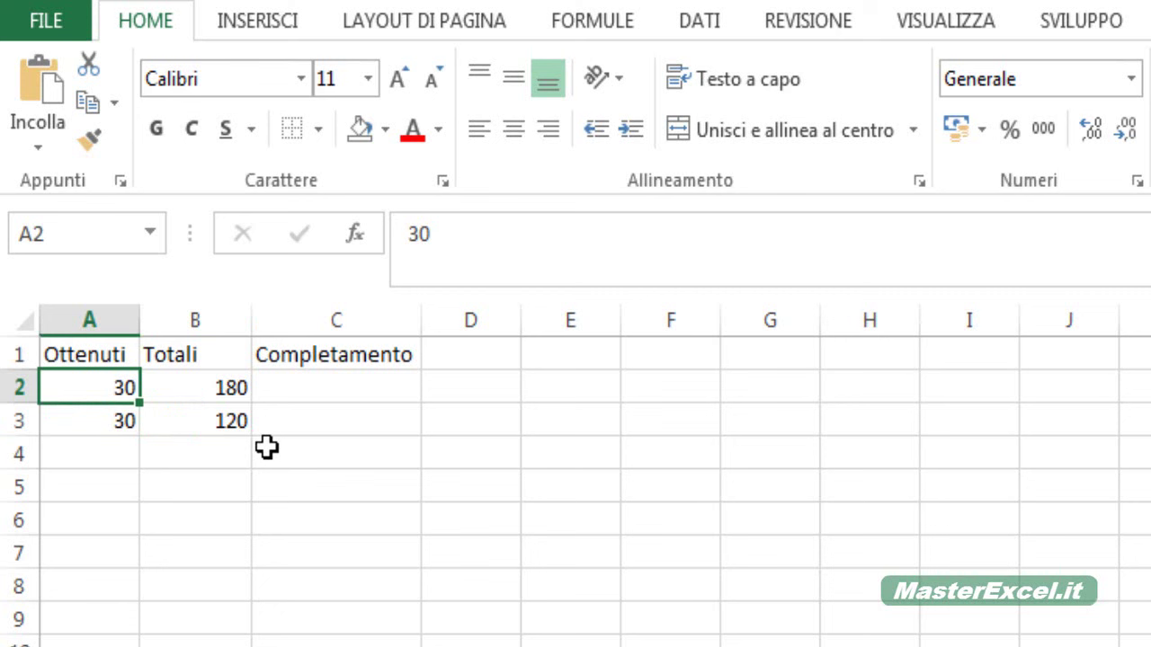
{"action": "key", "text": "Right"}
{"action": "key", "text": "Down"}
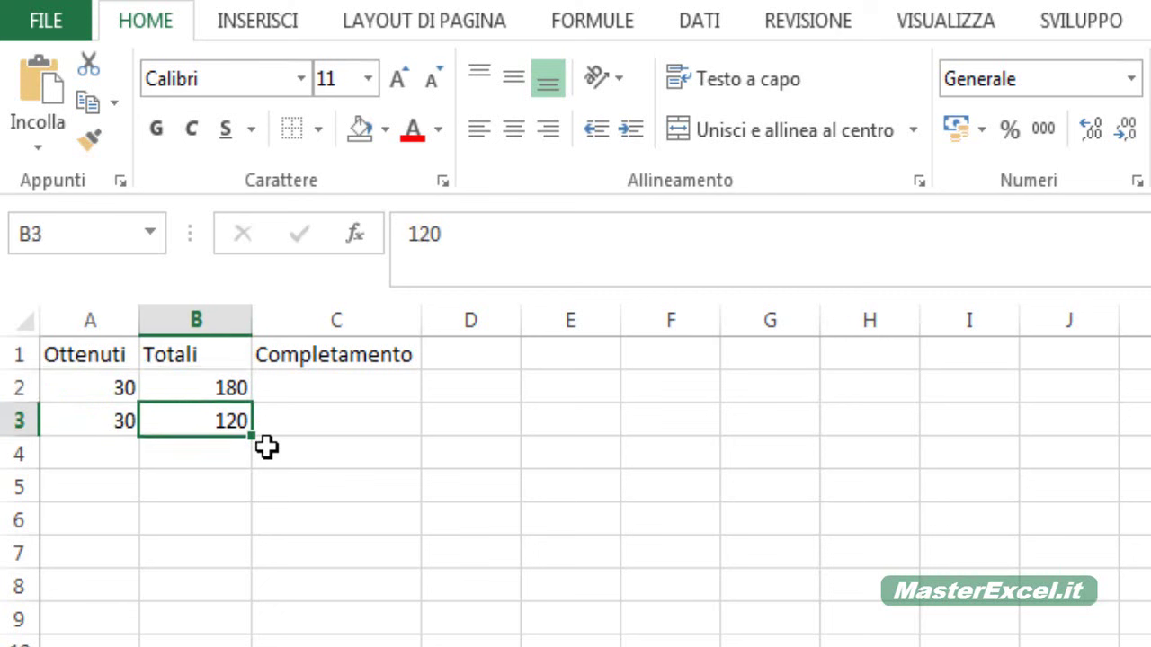
{"action": "key", "text": "Right"}
{"action": "key", "text": "Up"}
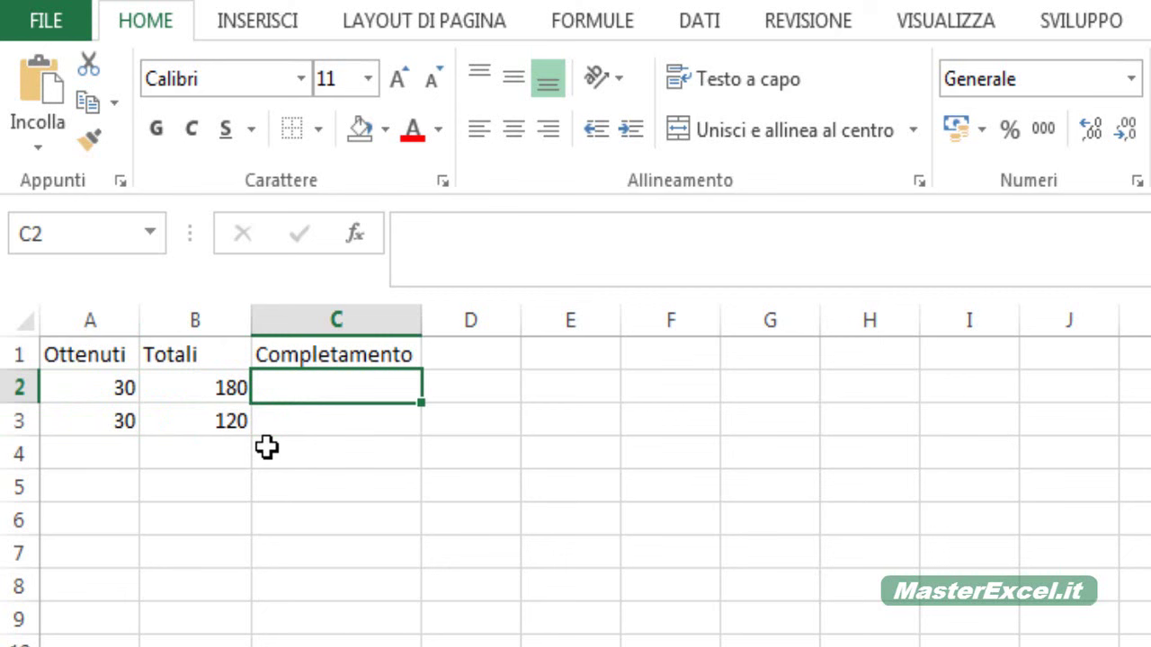
{"action": "key", "text": "Left"}
{"action": "key", "text": "Down"}
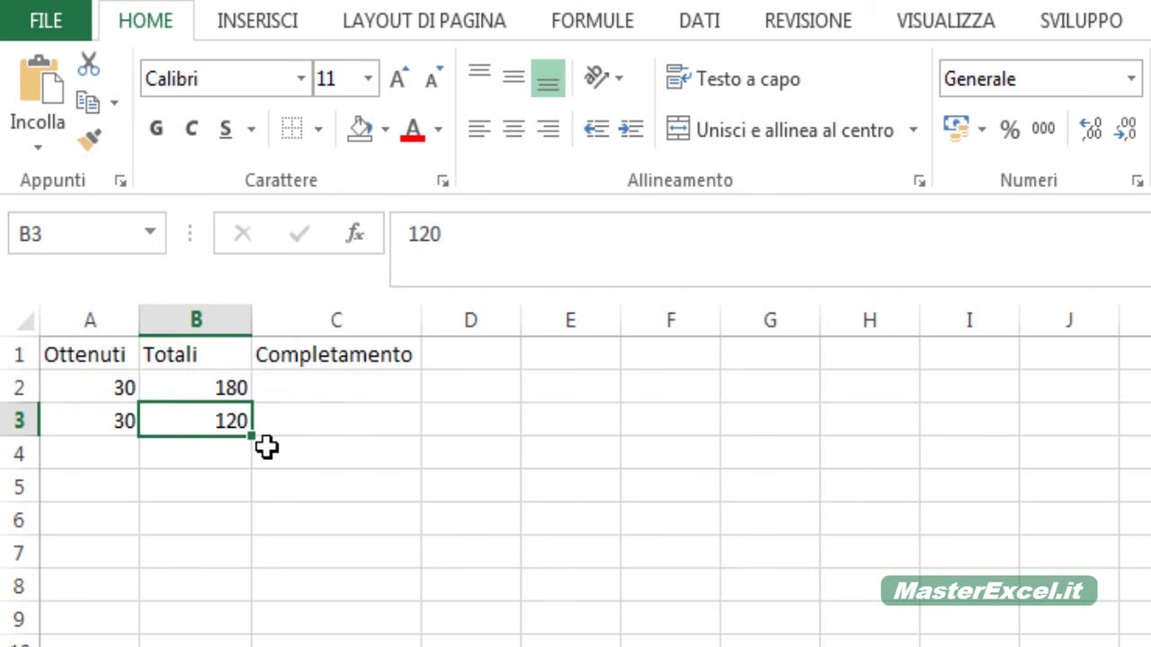
{"action": "key", "text": "Right"}
{"action": "key", "text": "Up"}
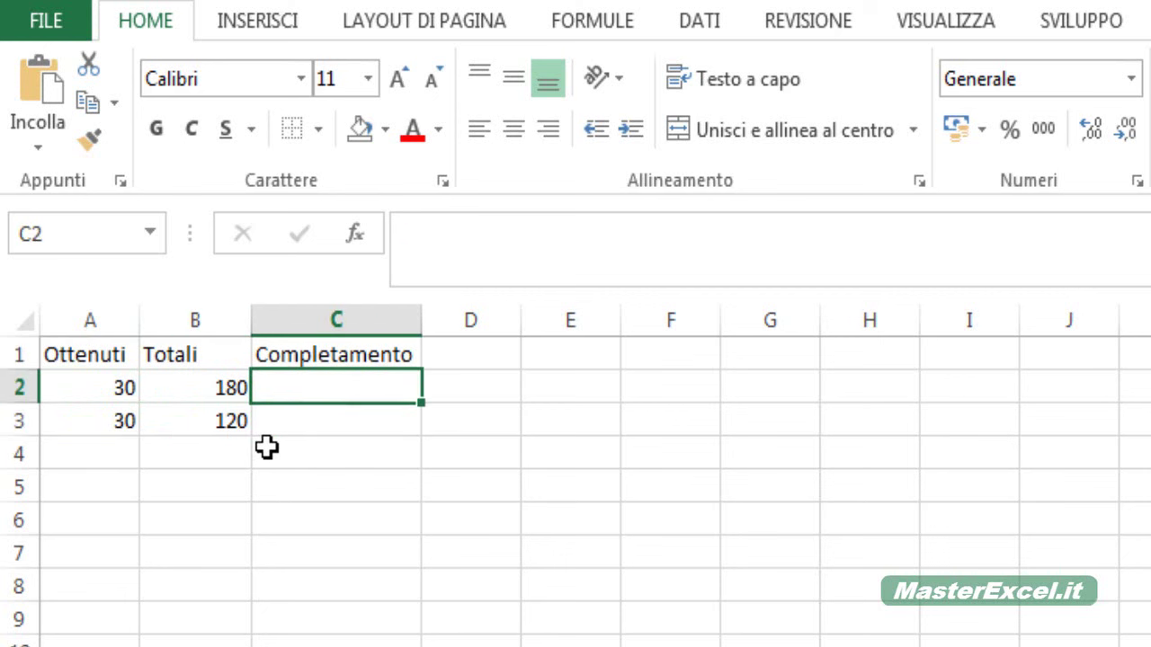
- Enter =A2/B2 in Completamento cell C2, returning 0,166666667
{"action": "type", "text": "="}
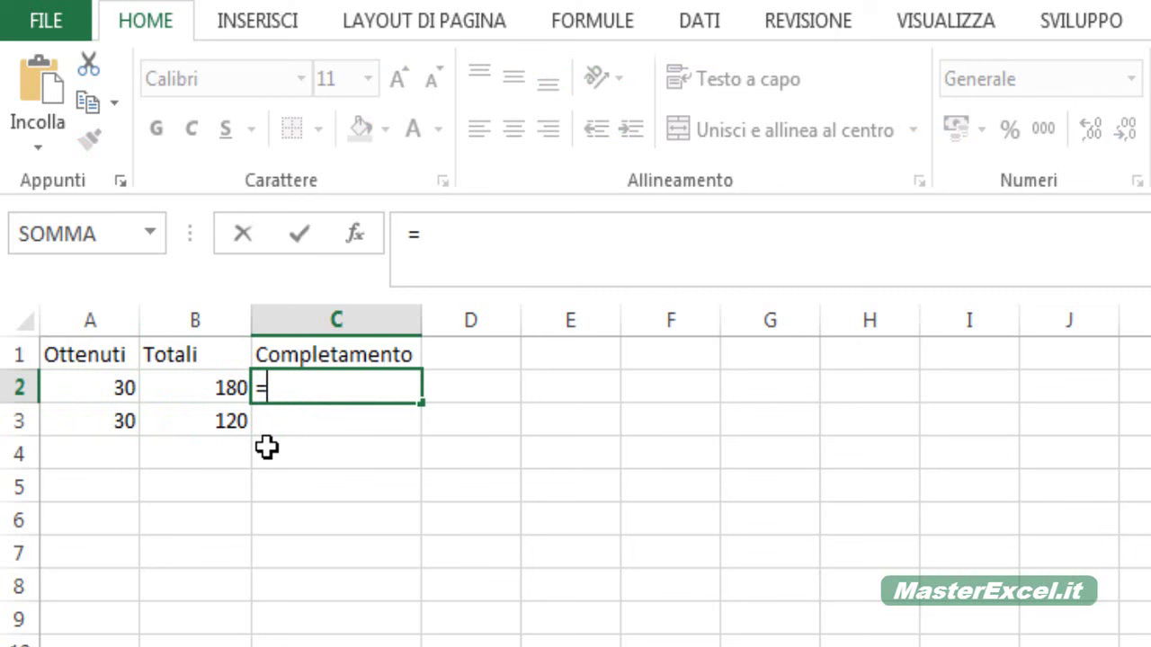
{"action": "left_click", "coordinate": [114, 394]}
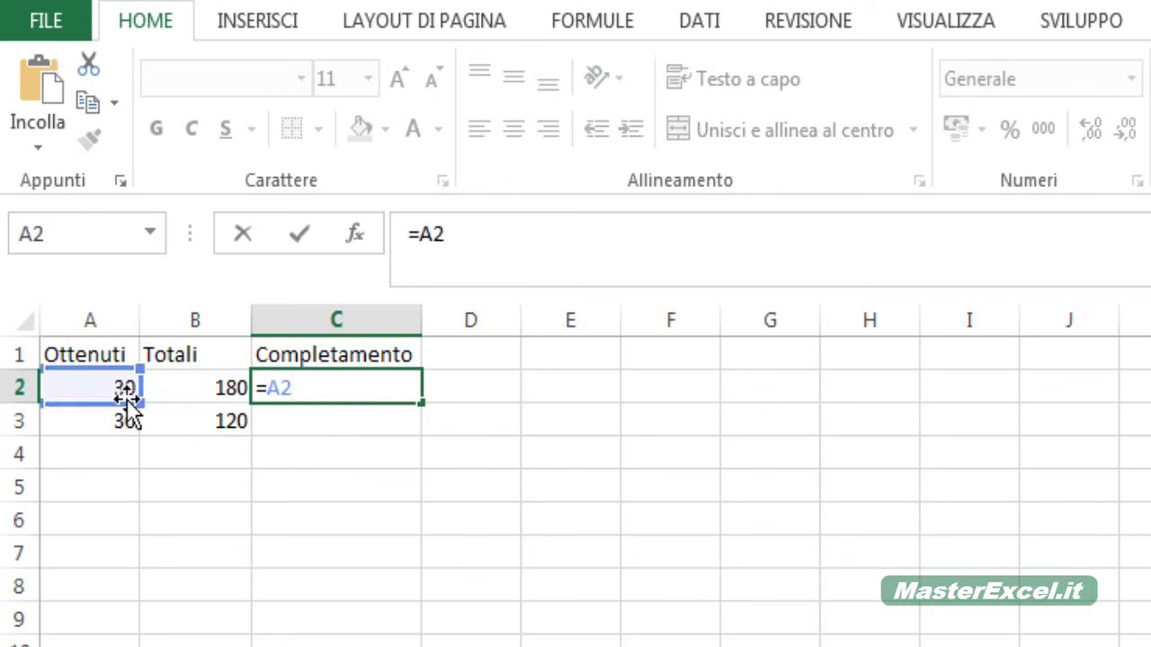
{"action": "type", "text": "/"}
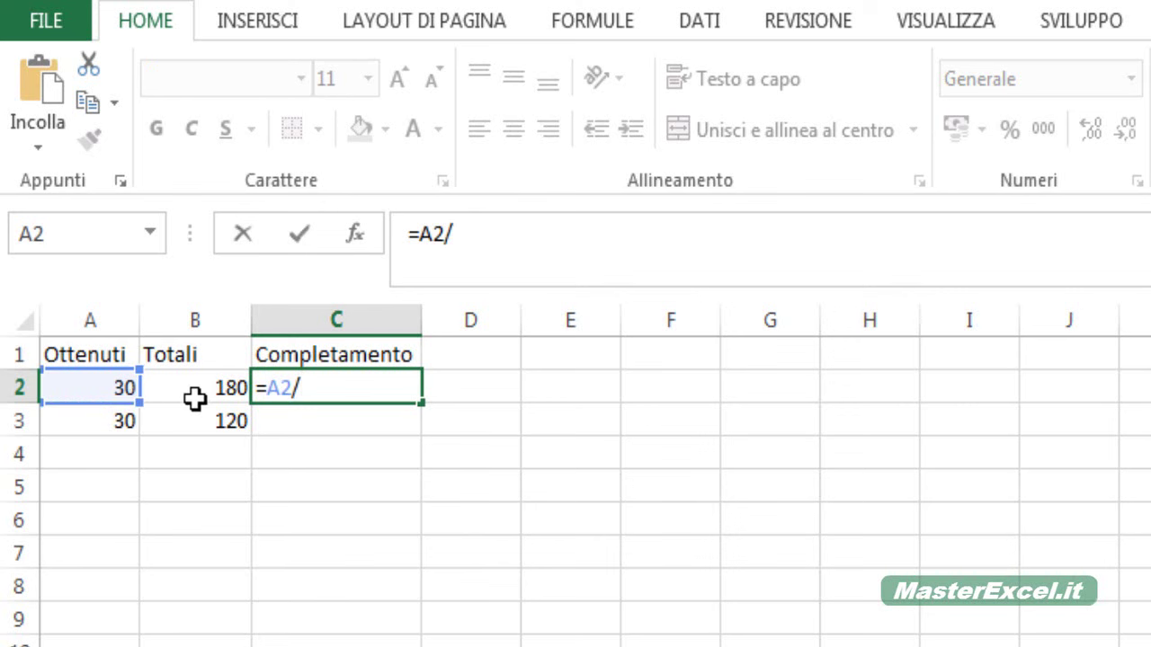
{"action": "left_click", "coordinate": [196, 394]}
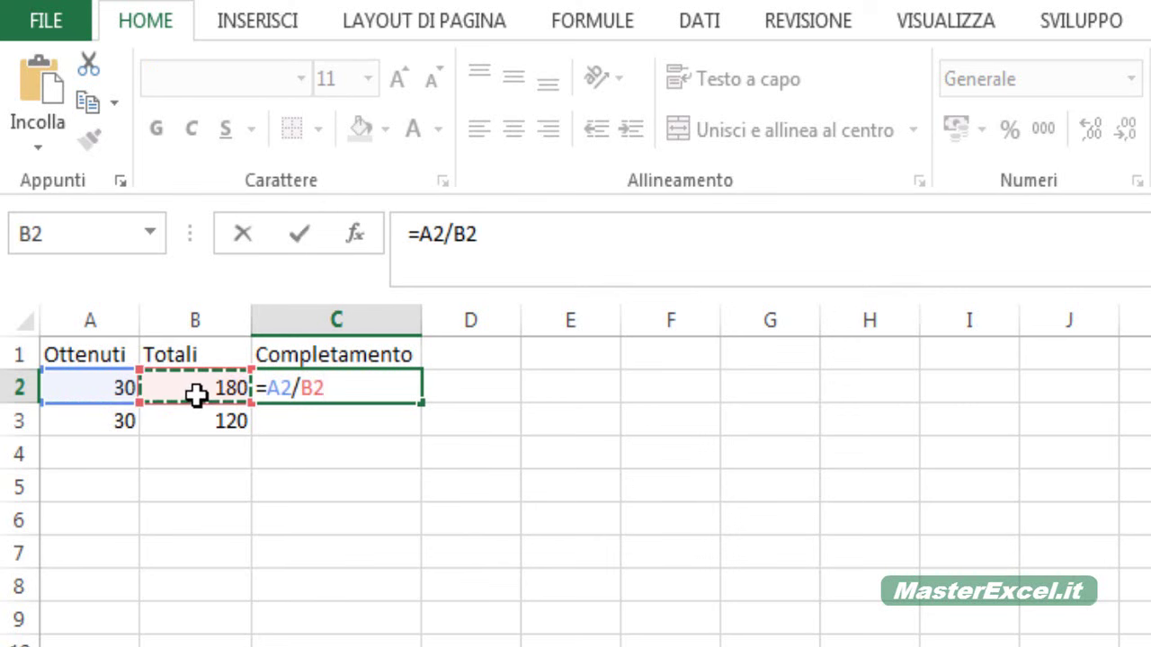
{"action": "key", "text": "ctrl+Return"}
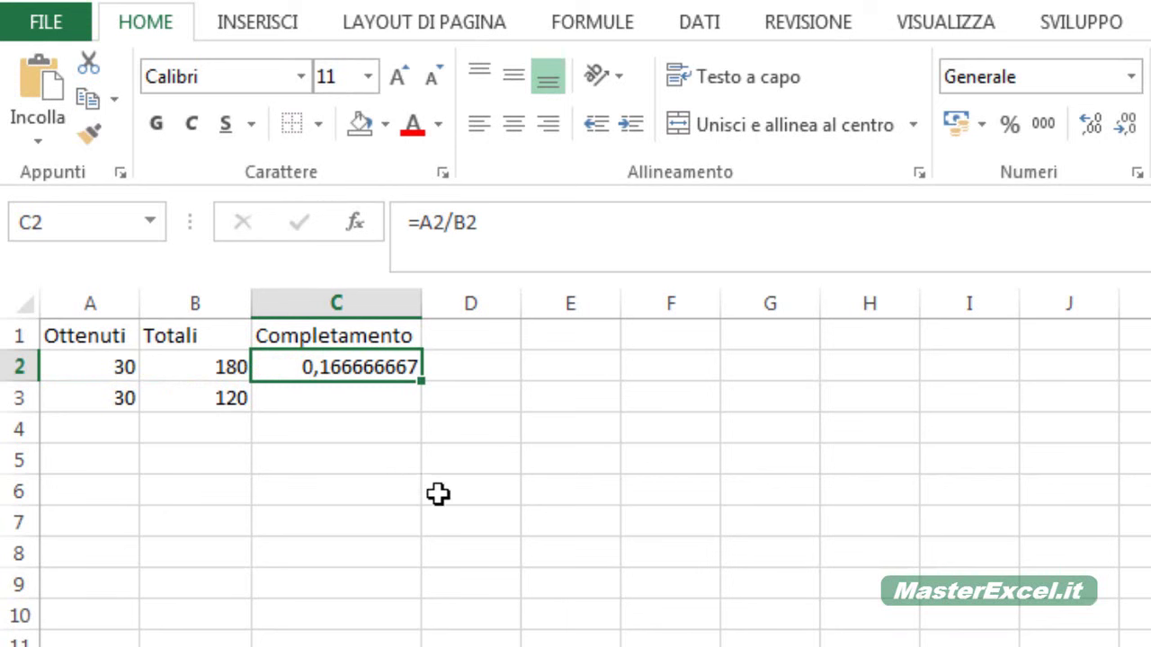
- Format C2 as a two-decimal percentage and fill it to C3 (16,67%, 25,00%)
{"action": "left_click", "coordinate": [1015, 129]}
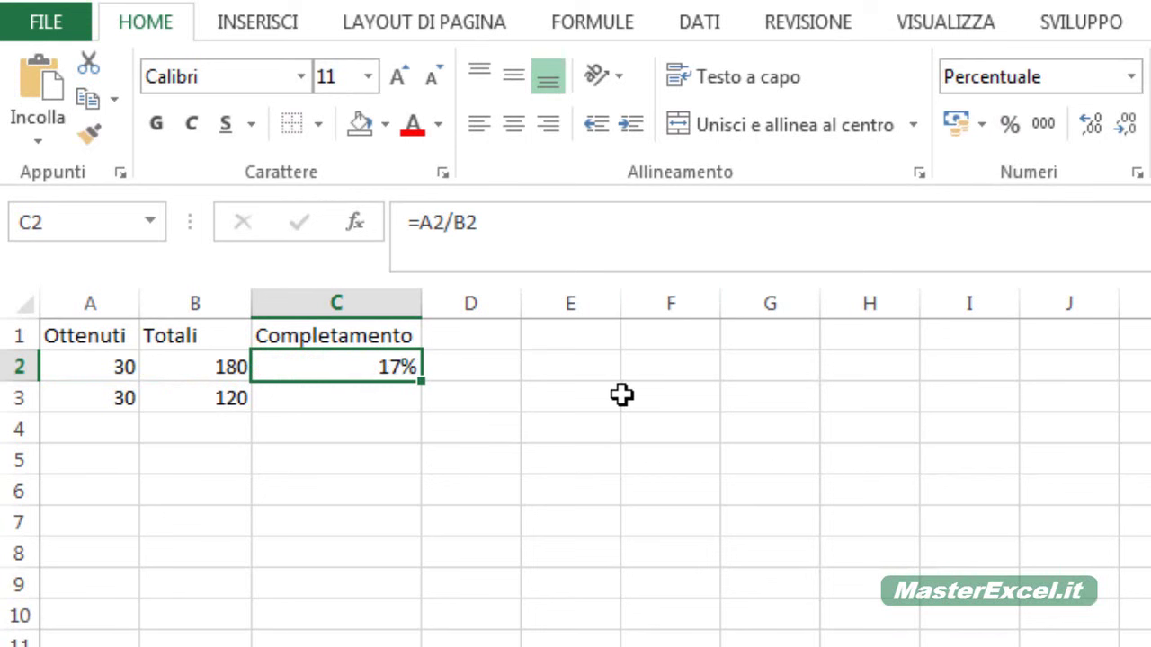
{"action": "left_click", "coordinate": [1095, 127]}
{"action": "left_click", "coordinate": [1095, 127]}
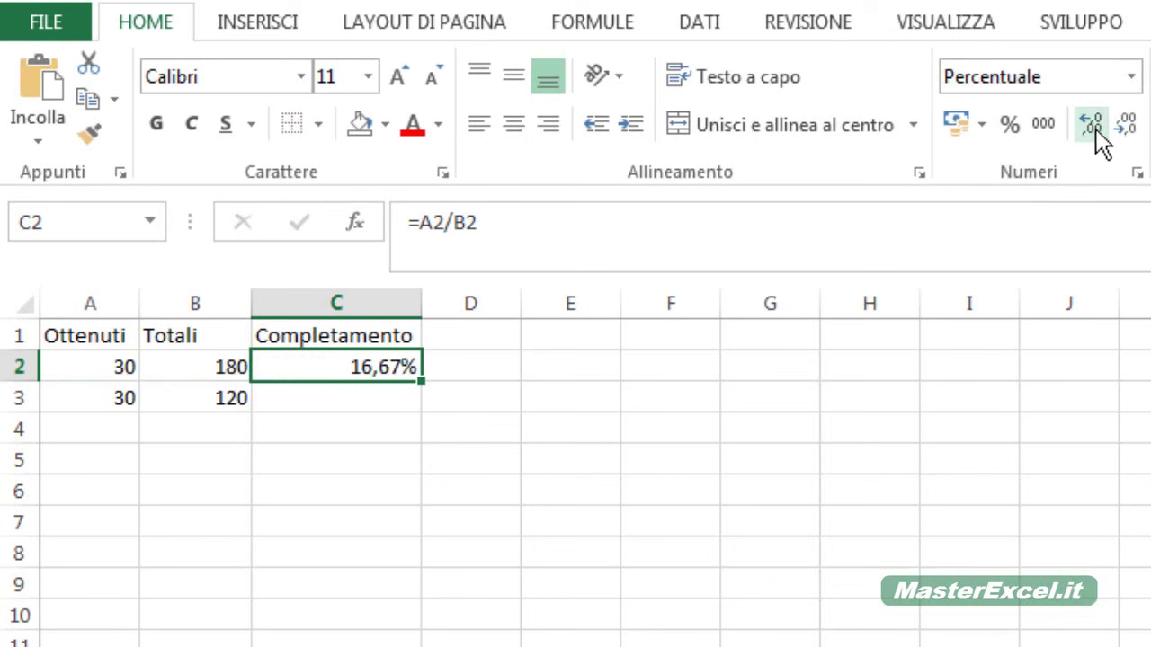
{"action": "double_click", "coordinate": [421, 382]}
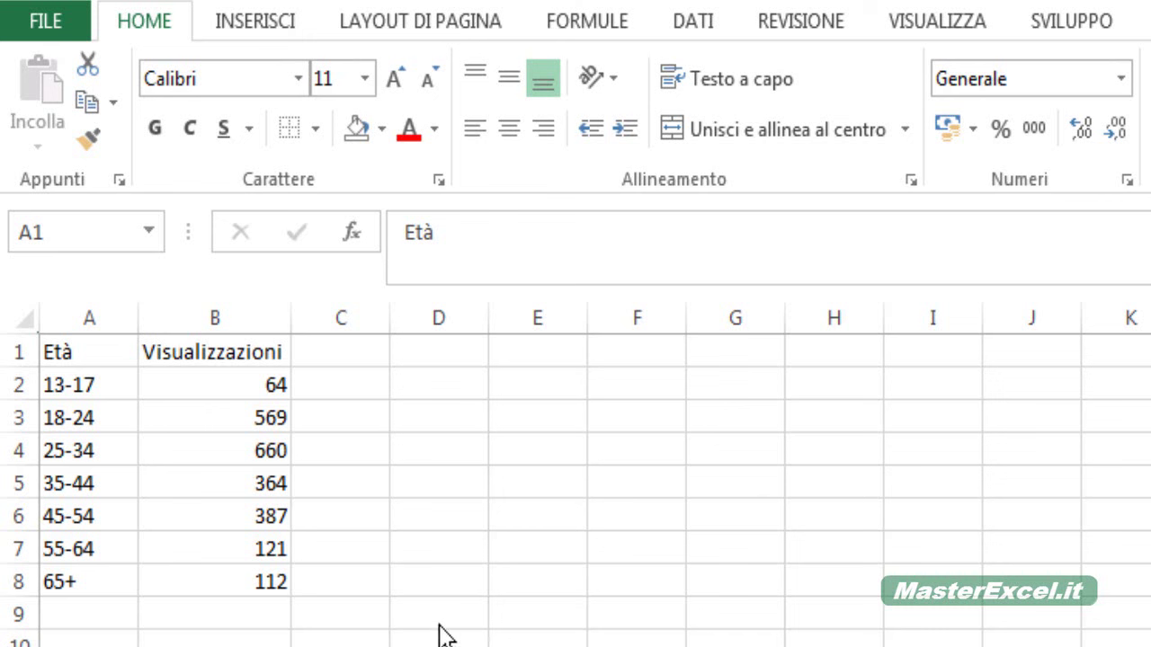
- Total the views in B9 with =SOMMA(B2:B8), giving 2277
{"action": "left_click", "coordinate": [198, 617]}
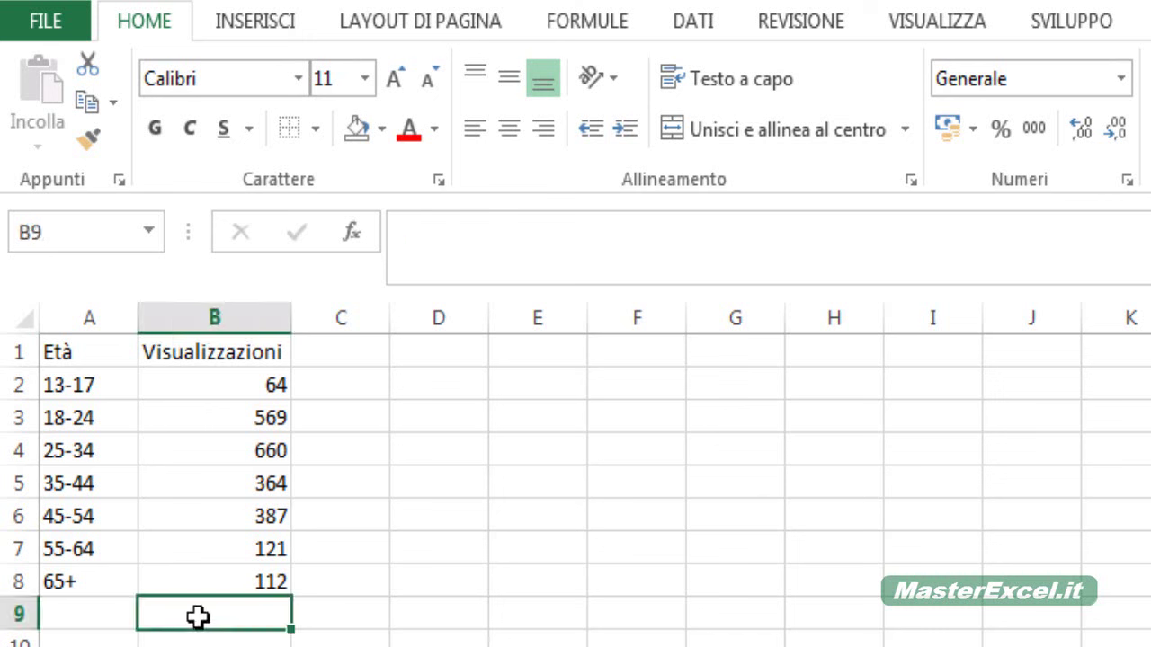
{"action": "type", "text": "="}
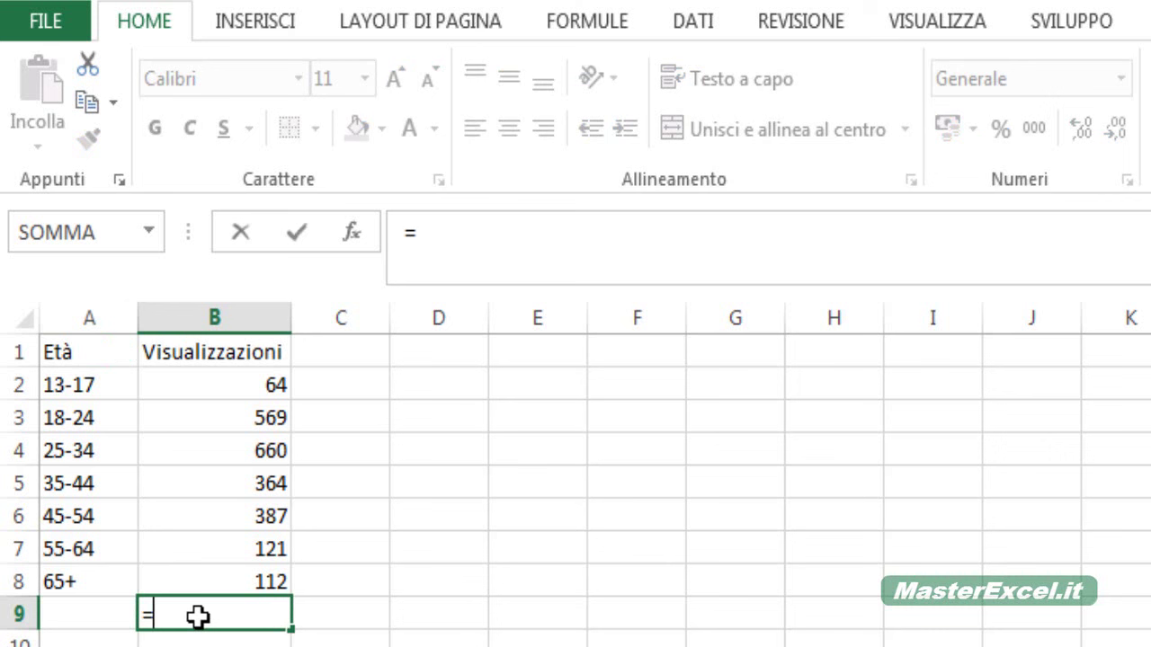
{"action": "type", "text": "somma("}
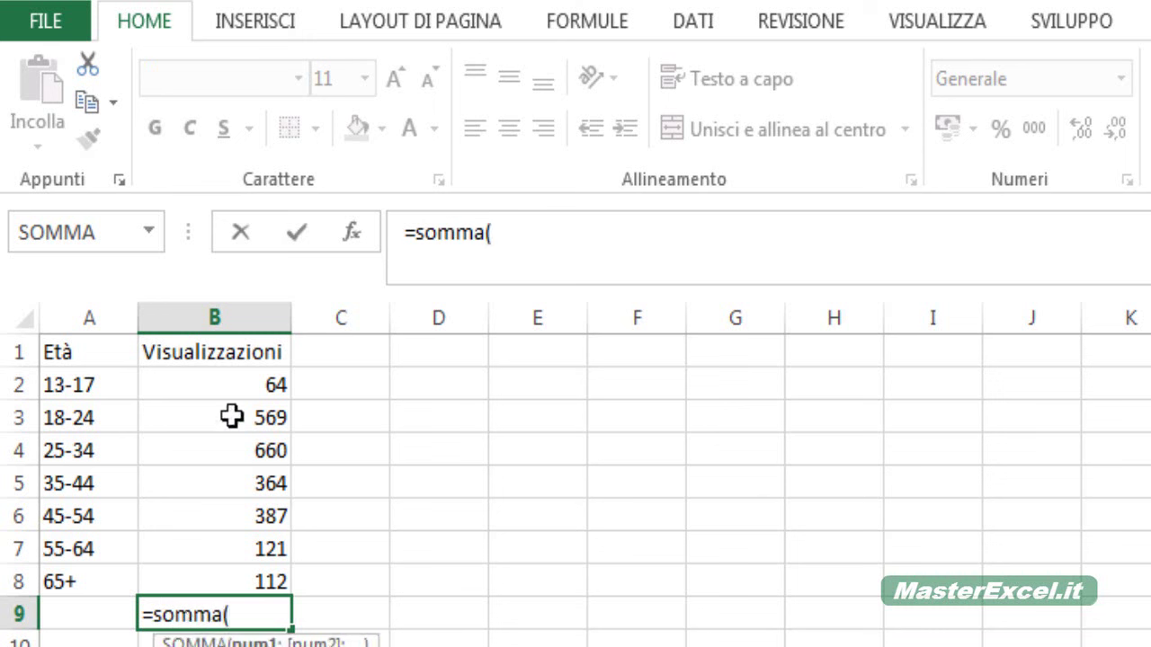
{"action": "left_click_drag", "start_coordinate": [237, 384], "coordinate": [243, 583]}
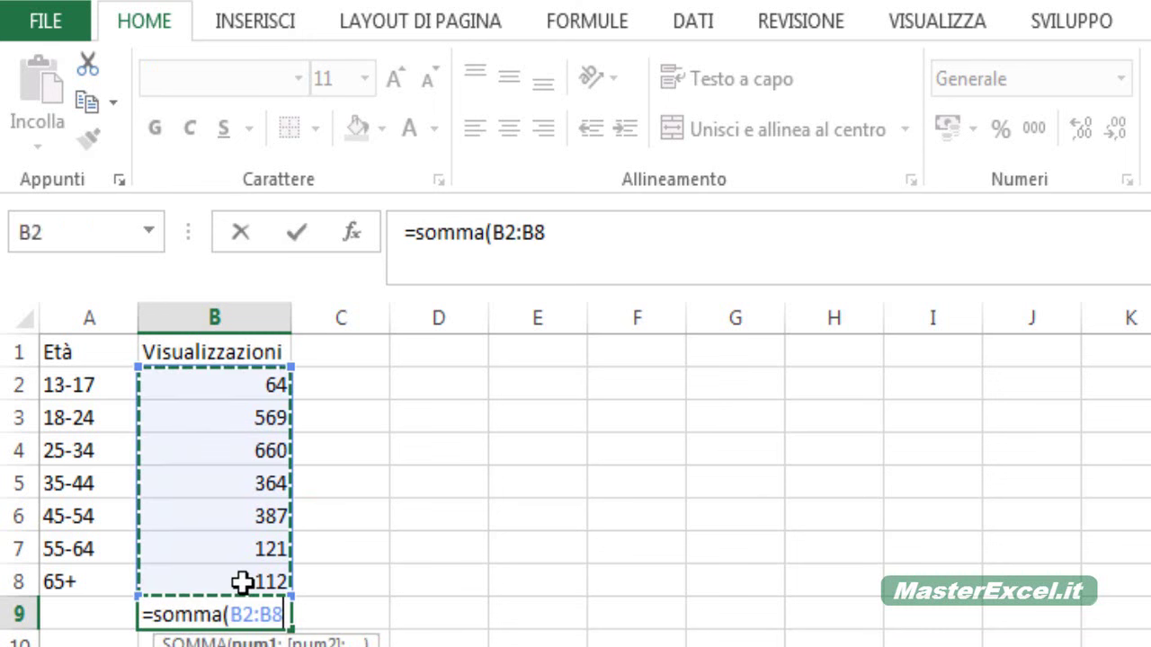
{"action": "key", "text": "ctrl+Return"}
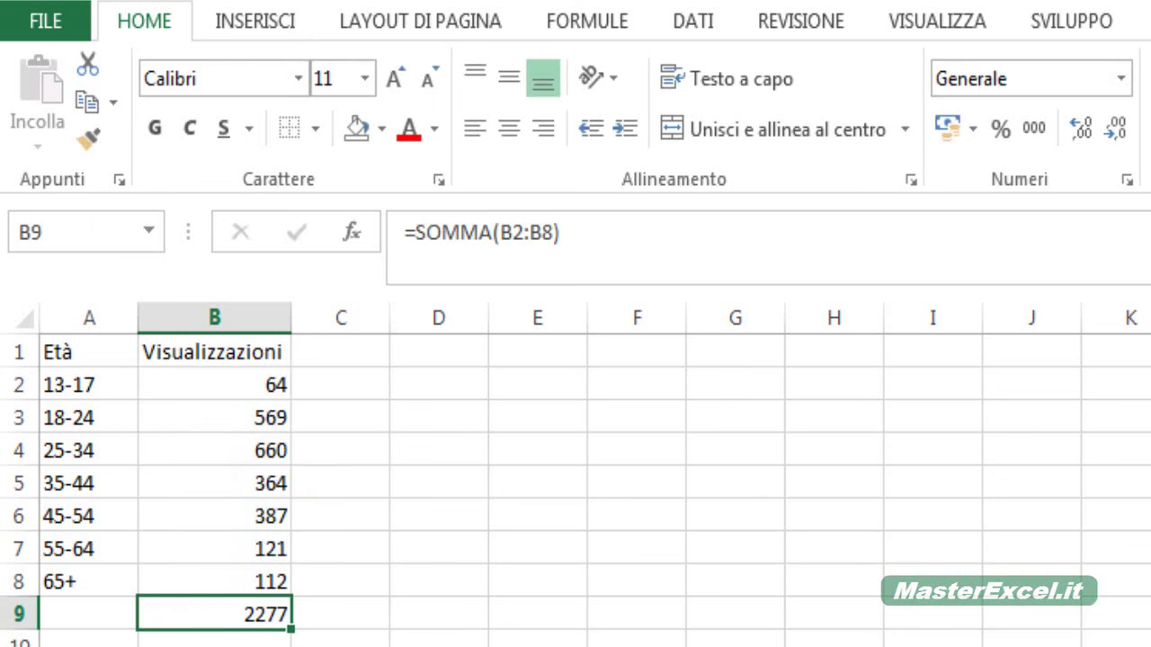
- Label the total row 'ToT' in A9
{"action": "left_click", "coordinate": [99, 613]}
{"action": "type", "text": "To"}
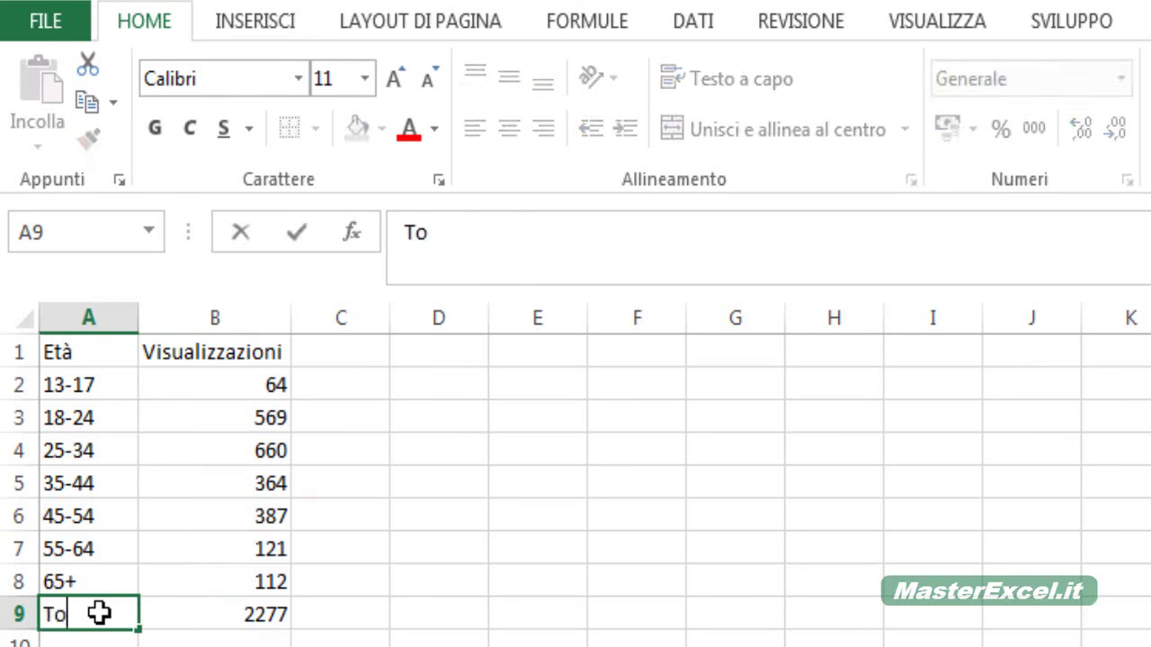
{"action": "type", "text": "T"}
{"action": "key", "text": "Return"}
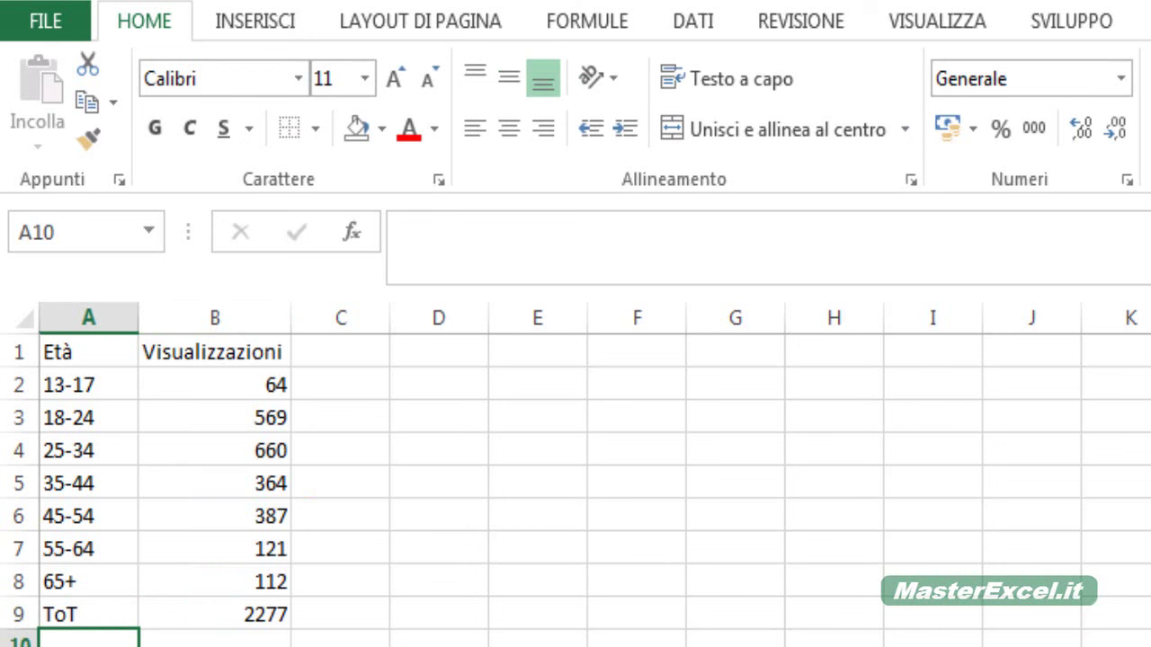
- Enter =B2/$B$9 in C2 for the 13-17 group's share of total views
{"action": "left_click", "coordinate": [366, 388]}
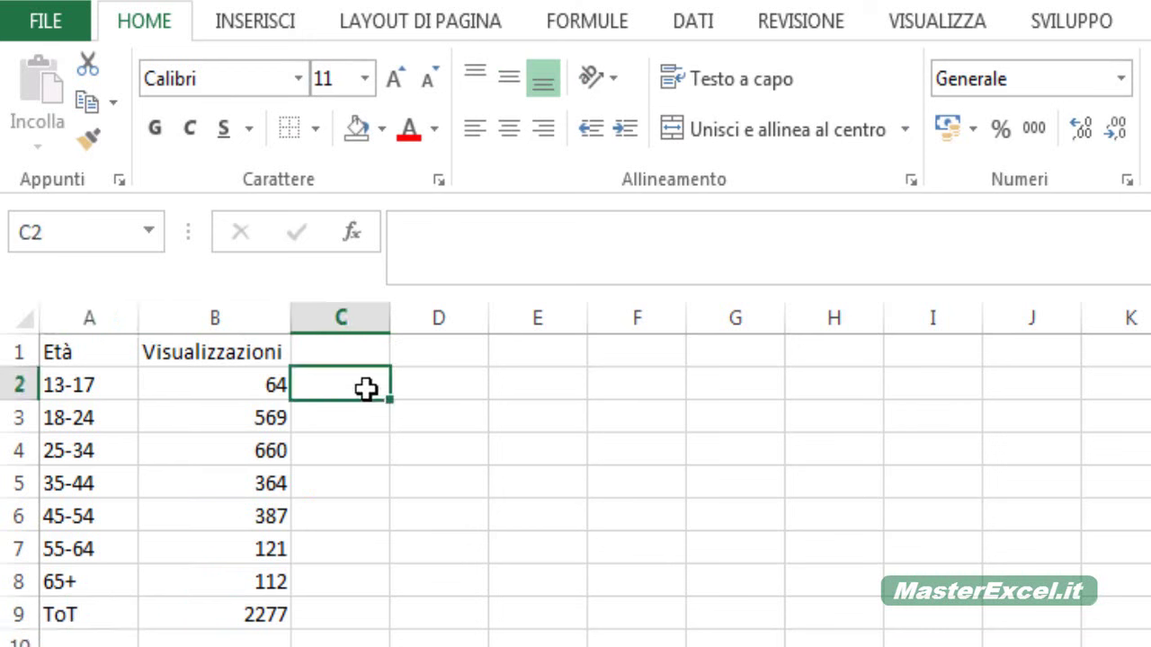
{"action": "type", "text": "="}
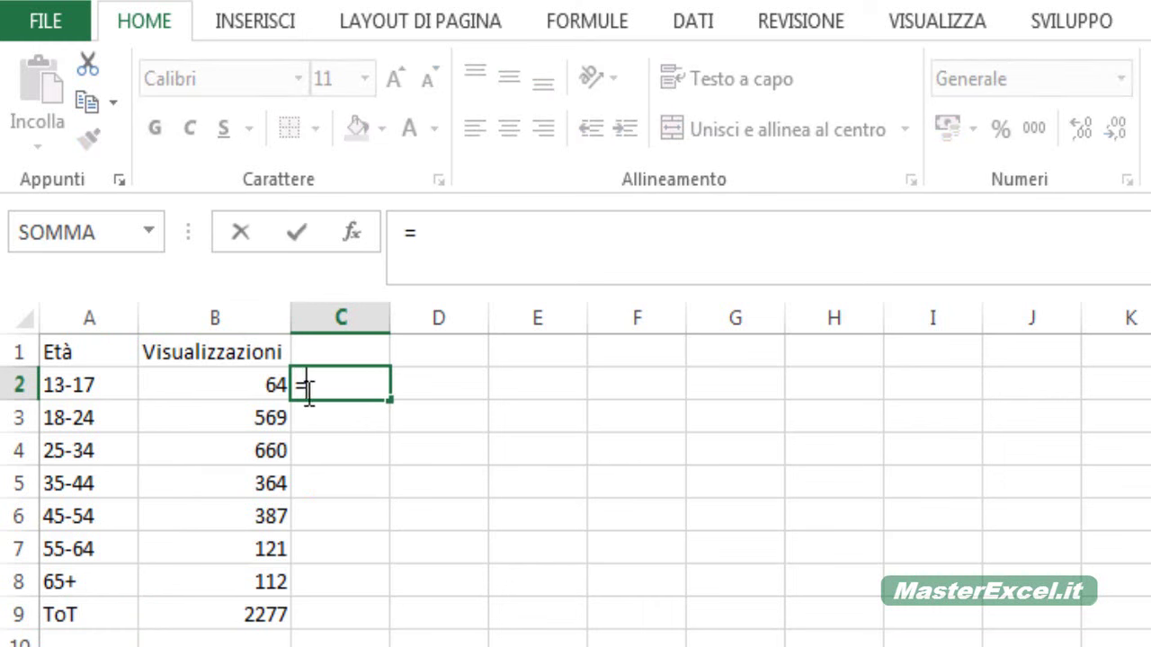
{"action": "left_click", "coordinate": [256, 392]}
{"action": "type", "text": "/"}
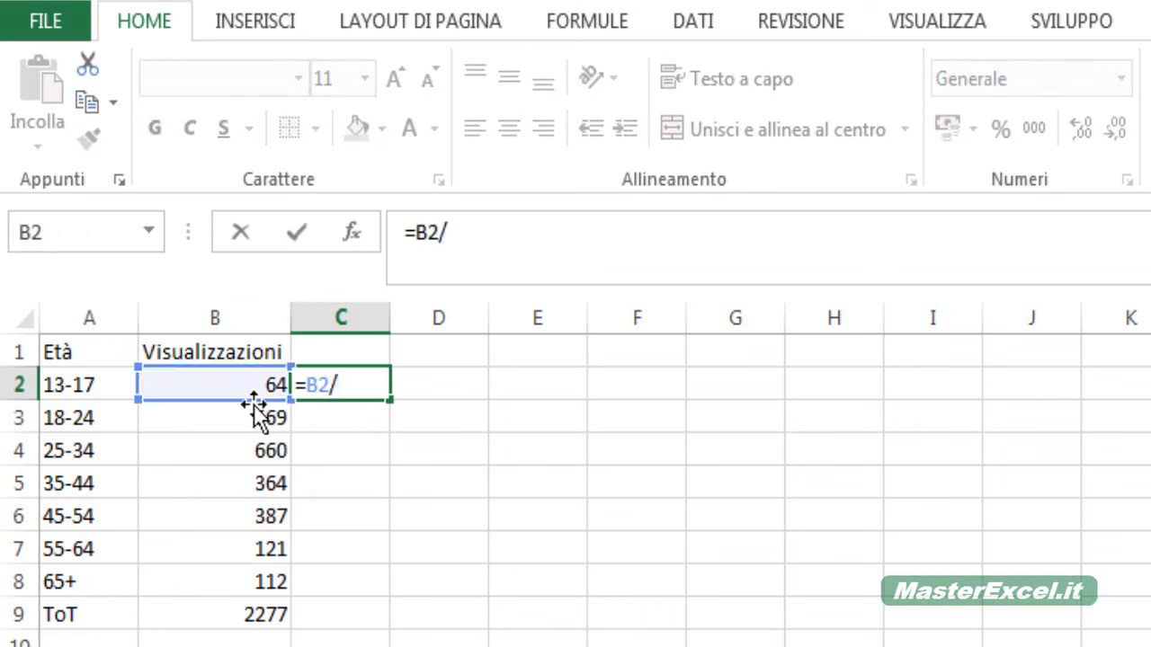
{"action": "left_click", "coordinate": [219, 616]}
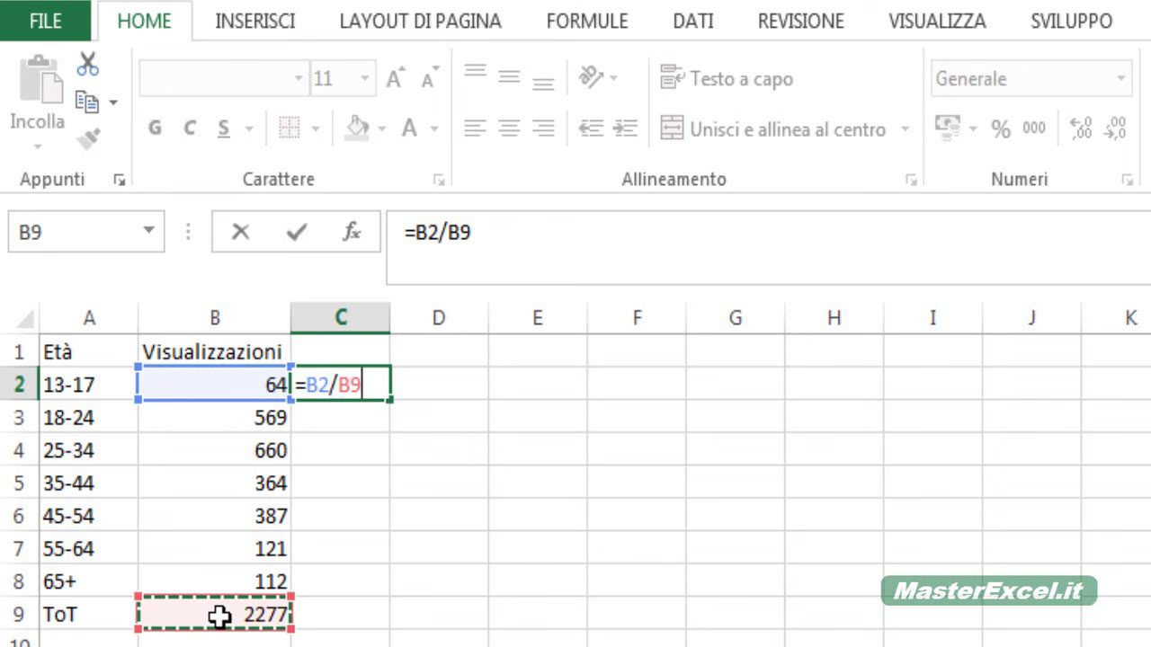
{"action": "key", "text": "F4"}
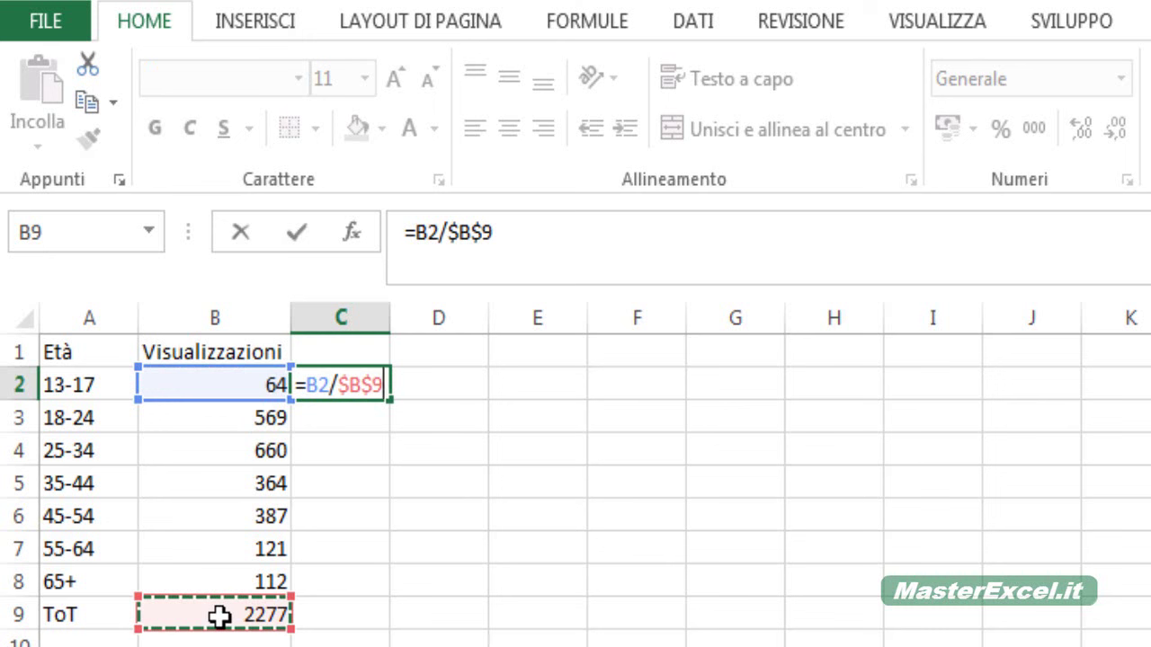
{"action": "key", "text": "Return"}
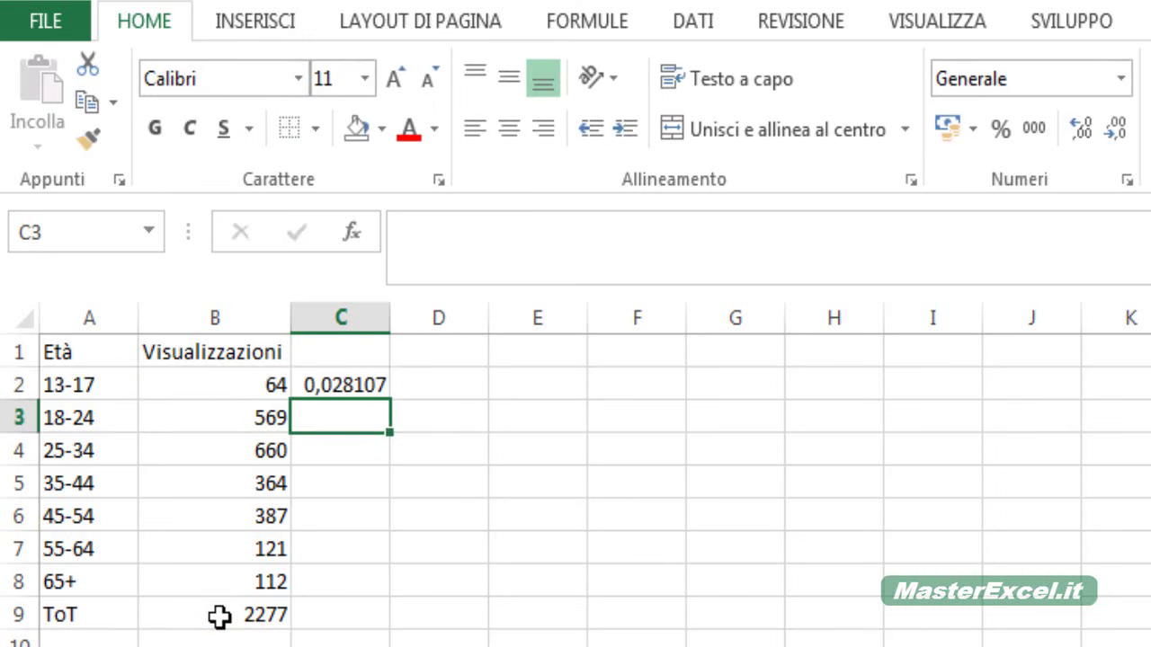
- Format C2 as a two-decimal percentage and fill it down to C8
{"action": "key", "text": "Up"}
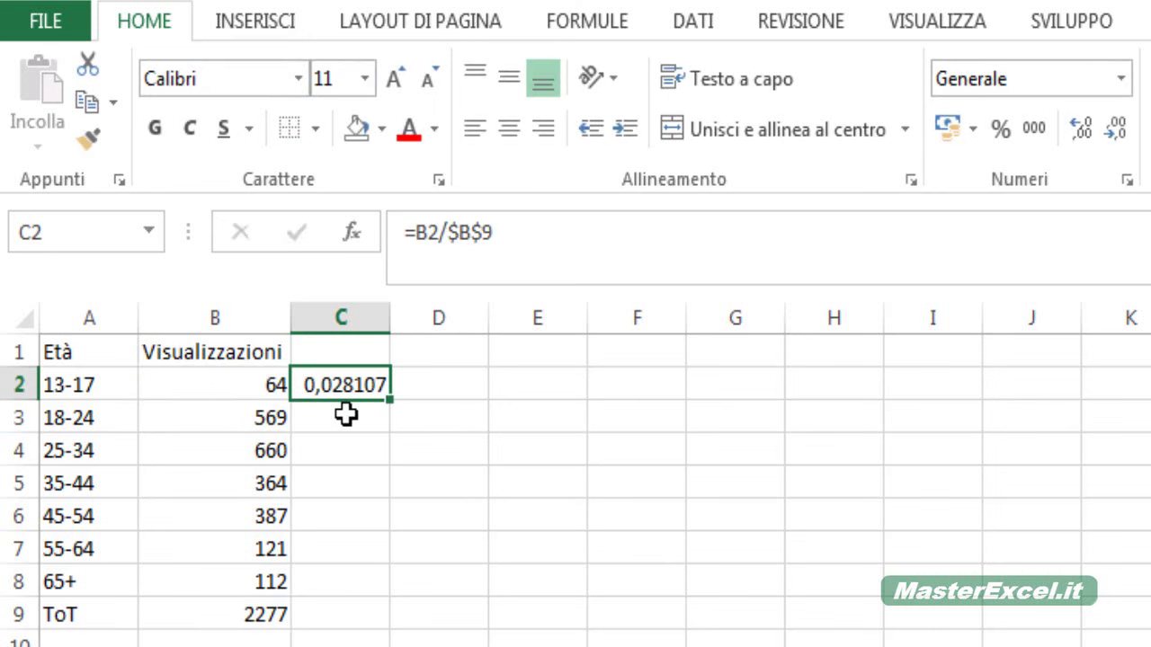
{"action": "left_click", "coordinate": [1000, 130]}
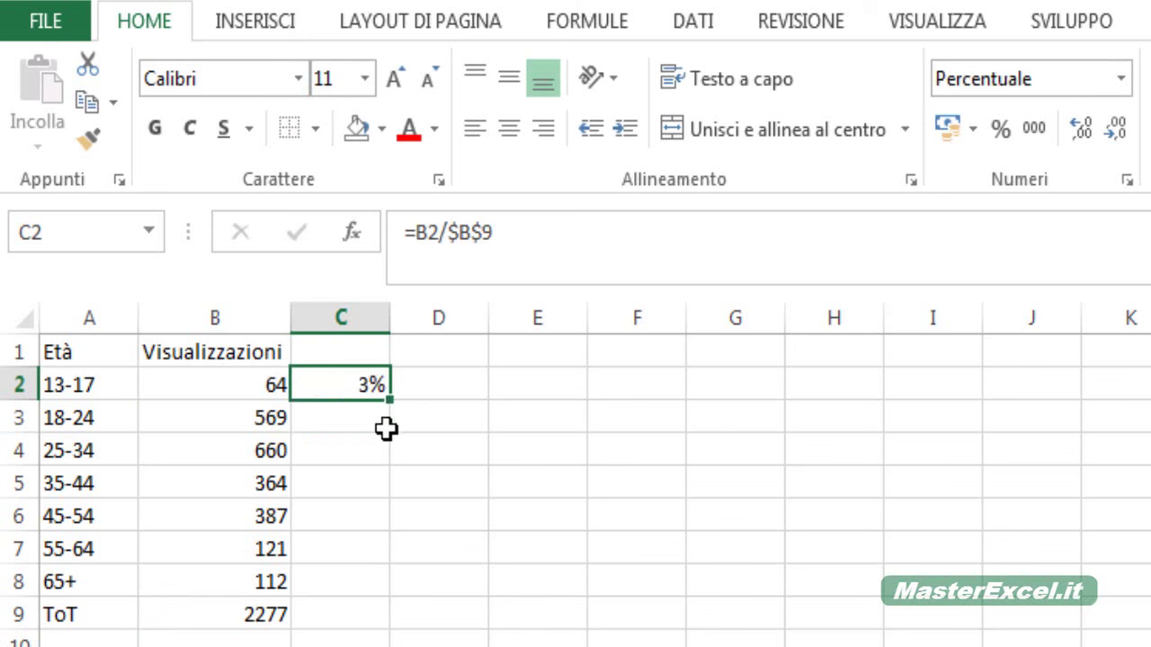
{"action": "left_click", "coordinate": [1073, 135]}
{"action": "left_click", "coordinate": [1073, 135]}
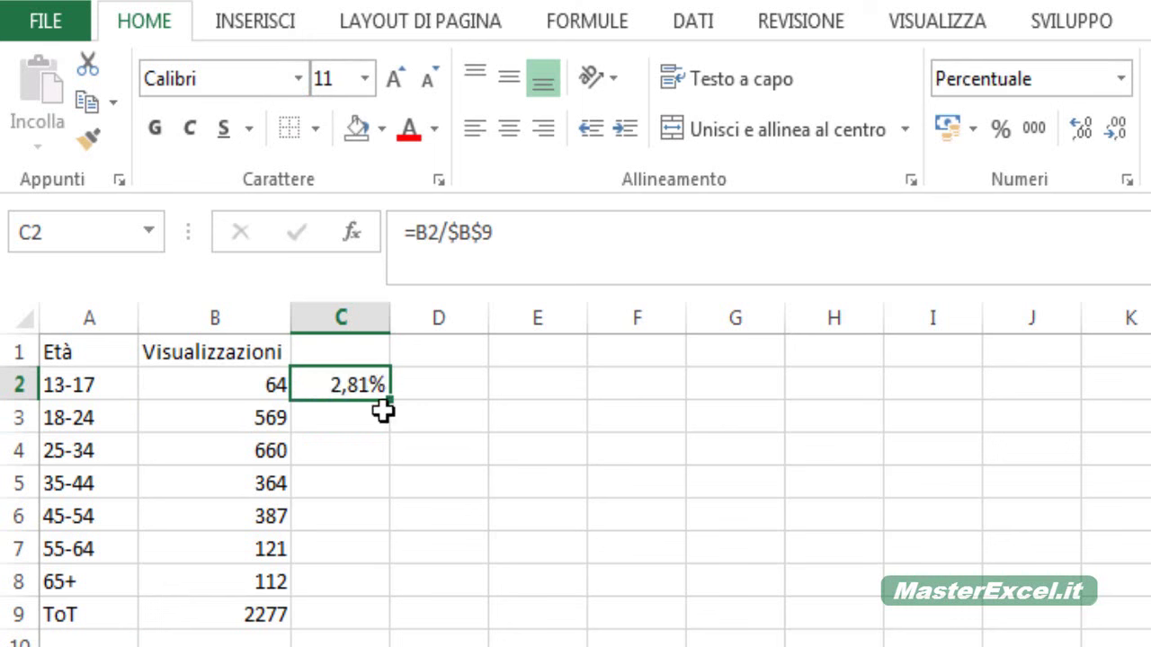
{"action": "left_click_drag", "start_coordinate": [393, 401], "coordinate": [387, 589]}
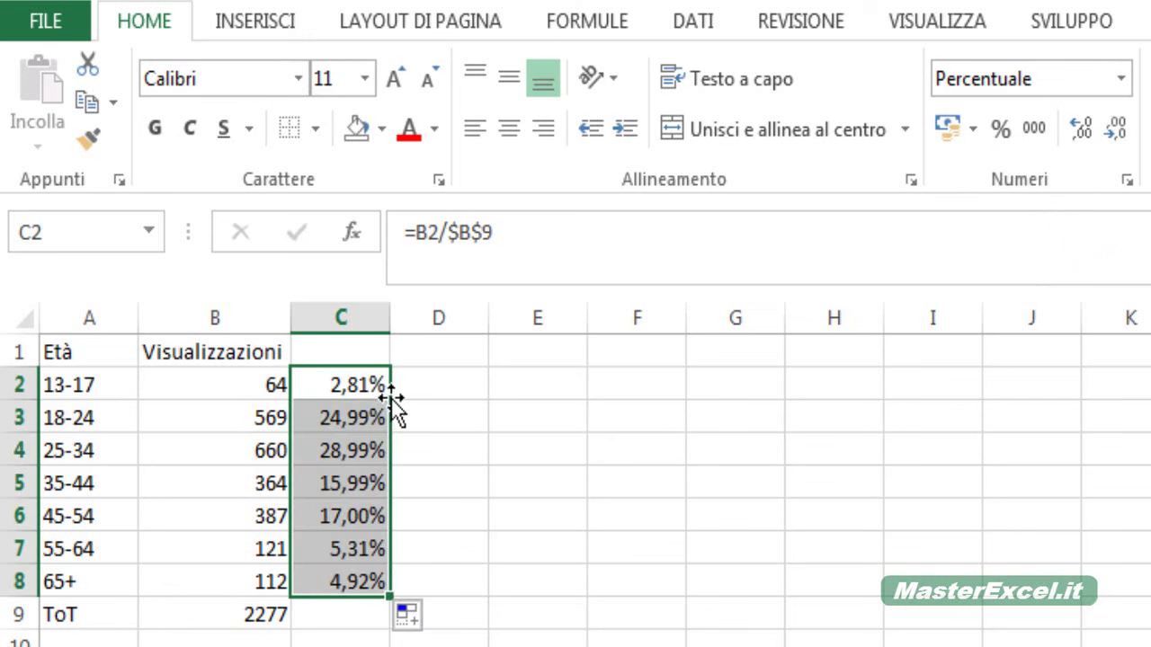
{"action": "key", "text": "ctrl+Home"}
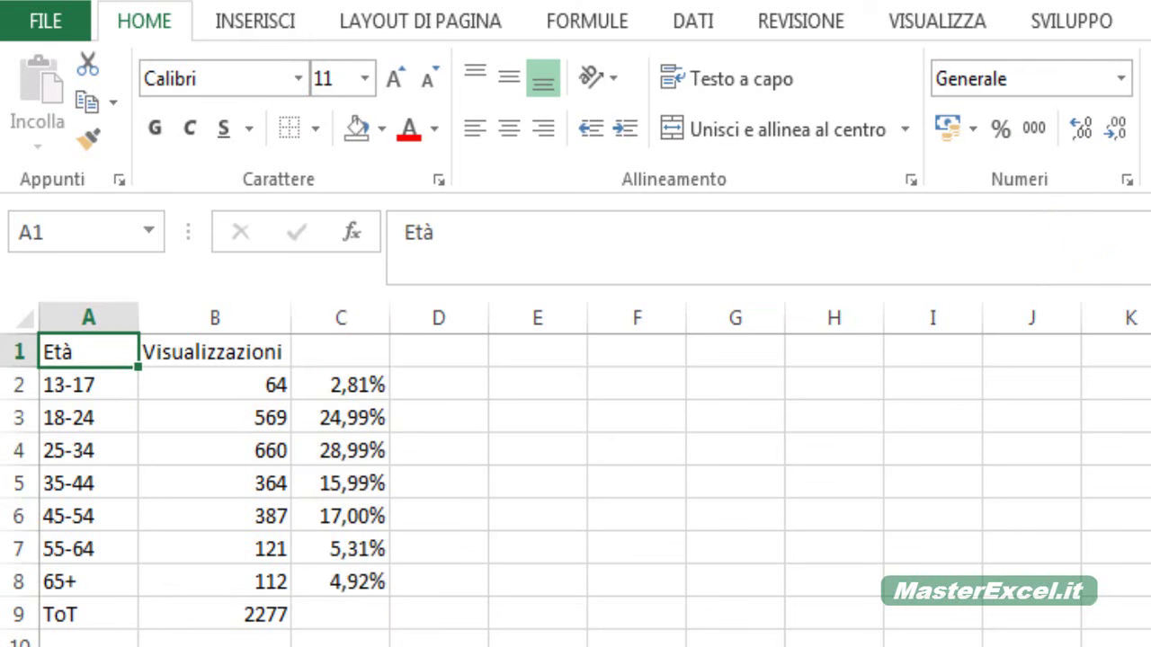
- Move the ToT total to F1:G1 and enter =B:B/SOMMA(B:B) in D2
{"action": "mouse_move", "coordinate": [103, 619]}
{"action": "left_mouse_down"}
{"action": "mouse_move", "coordinate": [213, 620]}
{"action": "mouse_move", "coordinate": [698, 373]}
{"action": "left_mouse_up"}
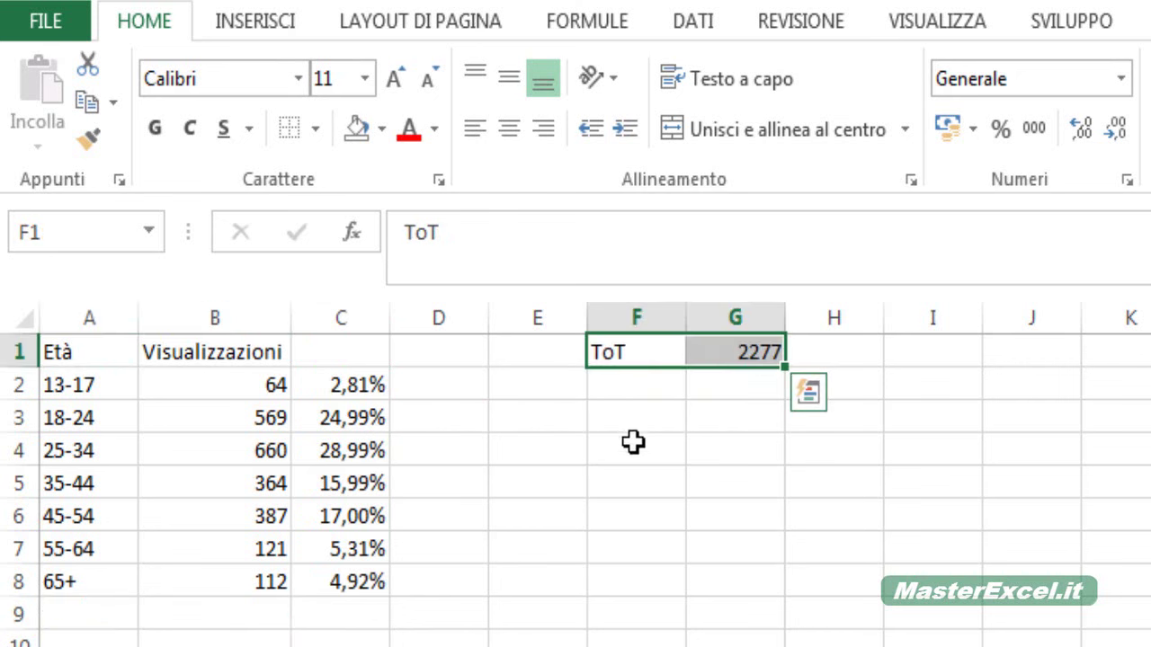
{"action": "left_click", "coordinate": [448, 347]}
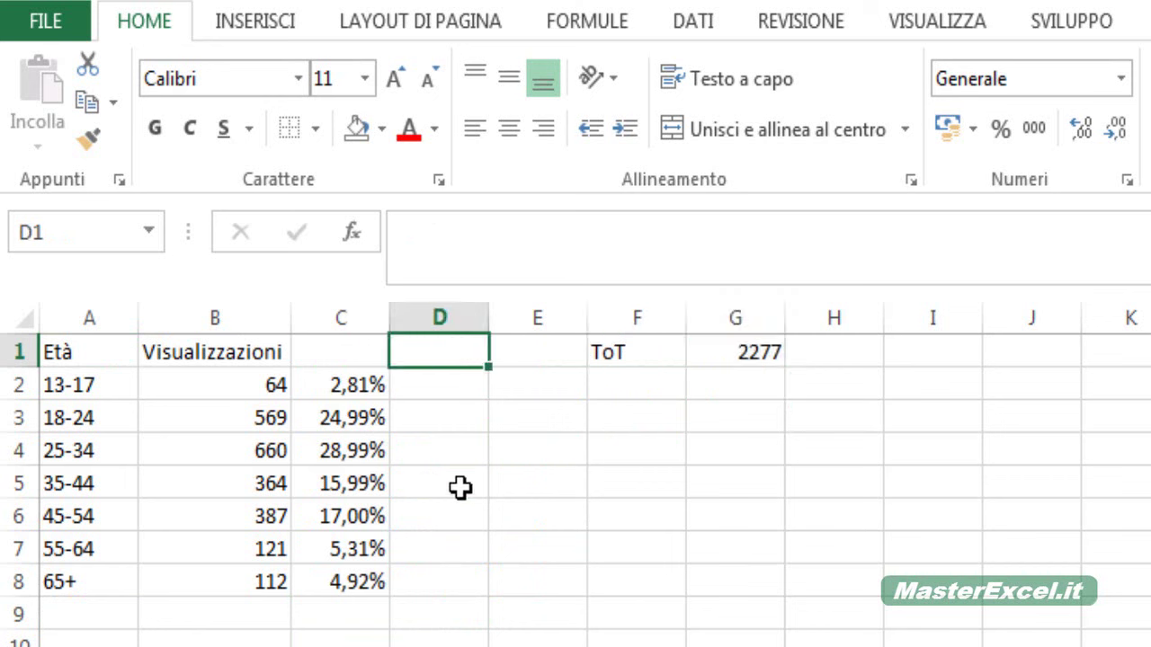
{"action": "left_click", "coordinate": [447, 378]}
{"action": "type", "text": "="}
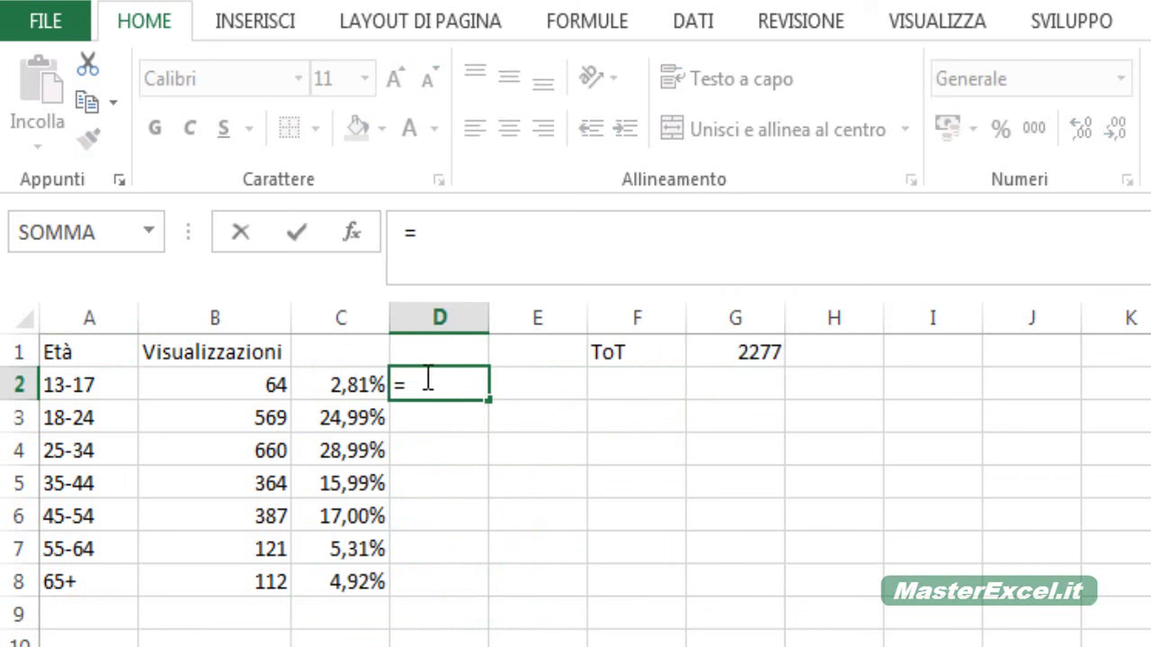
{"action": "left_click", "coordinate": [225, 319]}
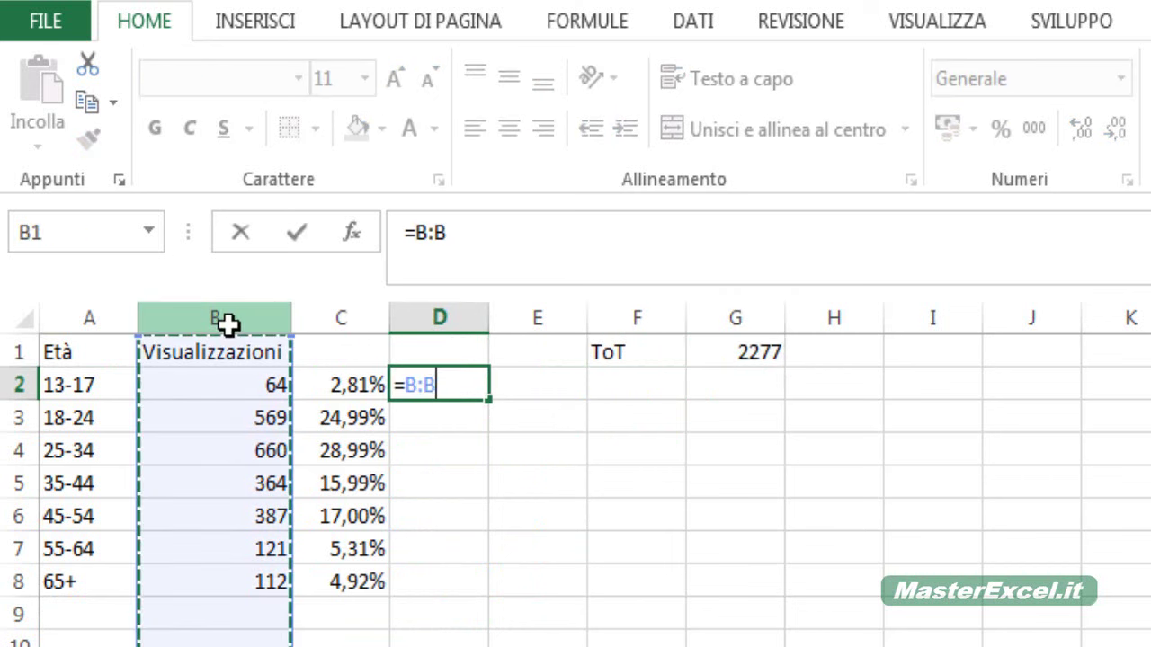
{"action": "type", "text": "/somma"}
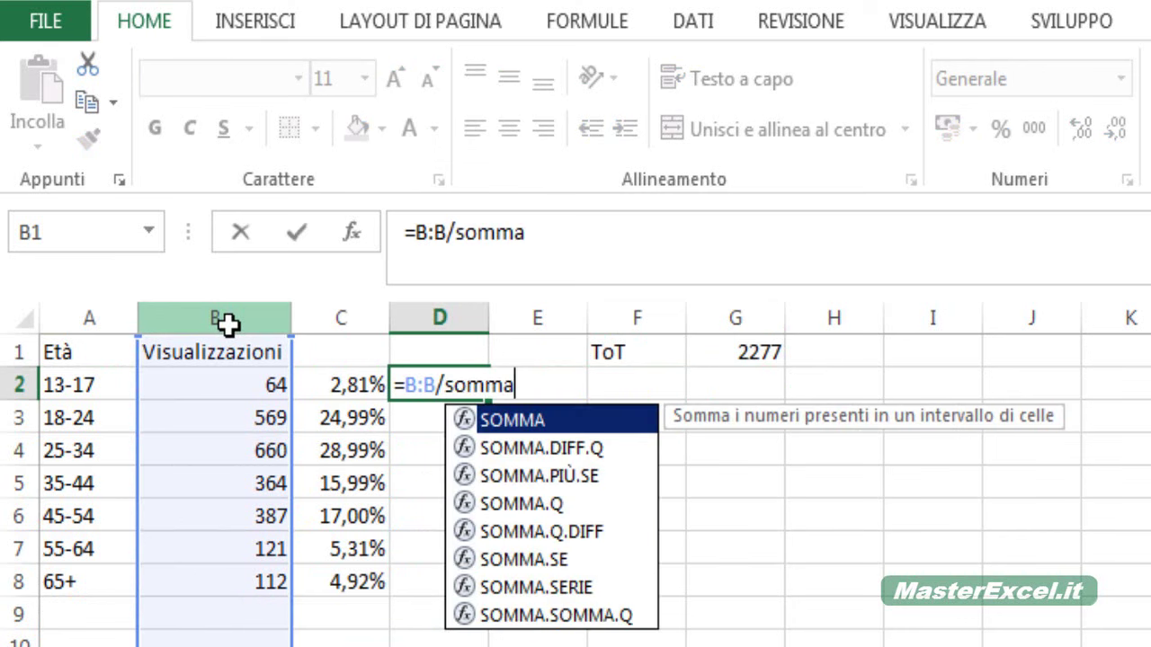
{"action": "type", "text": "("}
{"action": "left_click", "coordinate": [227, 321]}
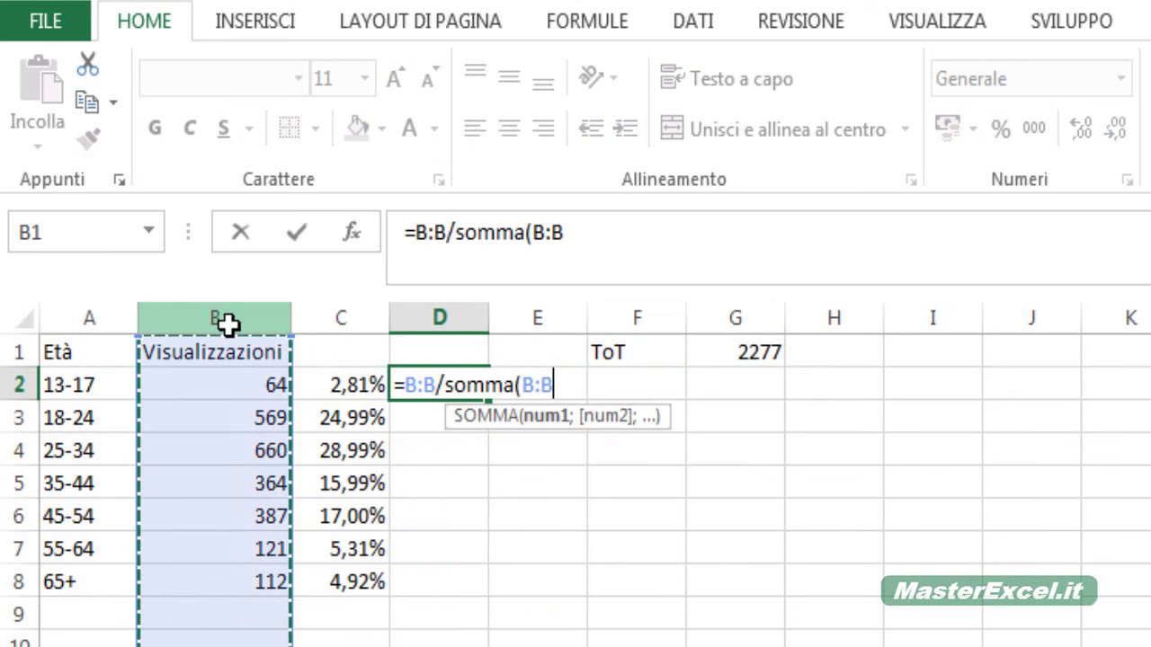
{"action": "key", "text": "Return"}
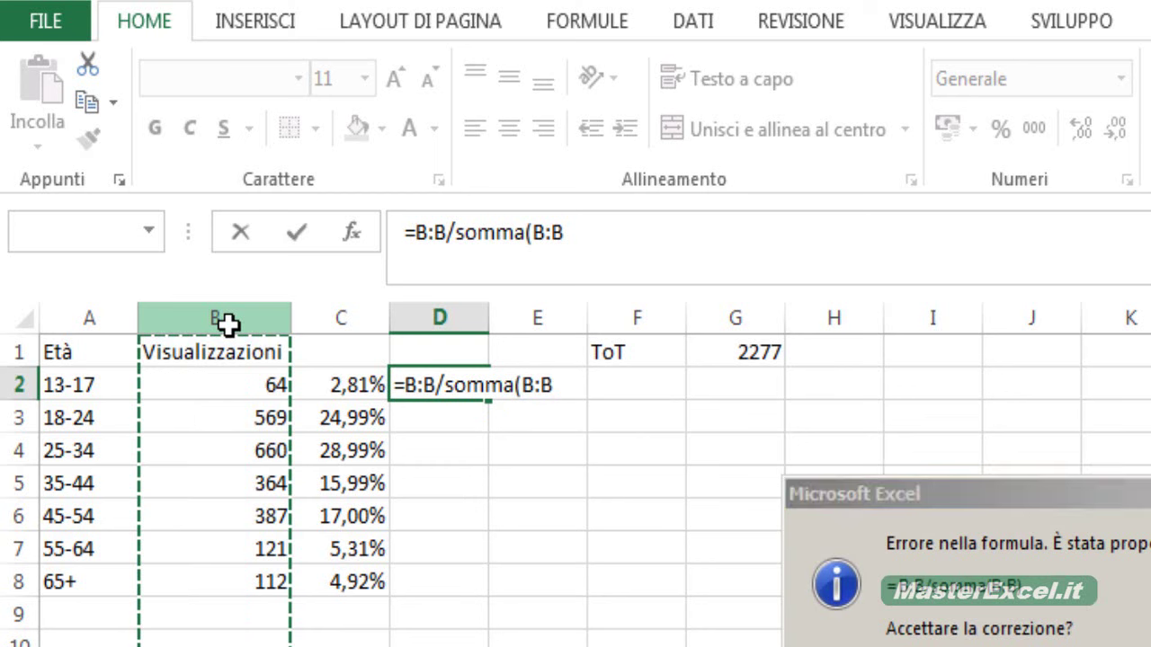
{"action": "key", "text": "Return"}
- Format D2 as a two-decimal percentage and fill it down to D8
{"action": "key", "text": "Up"}
{"action": "left_click", "coordinate": [1005, 128]}
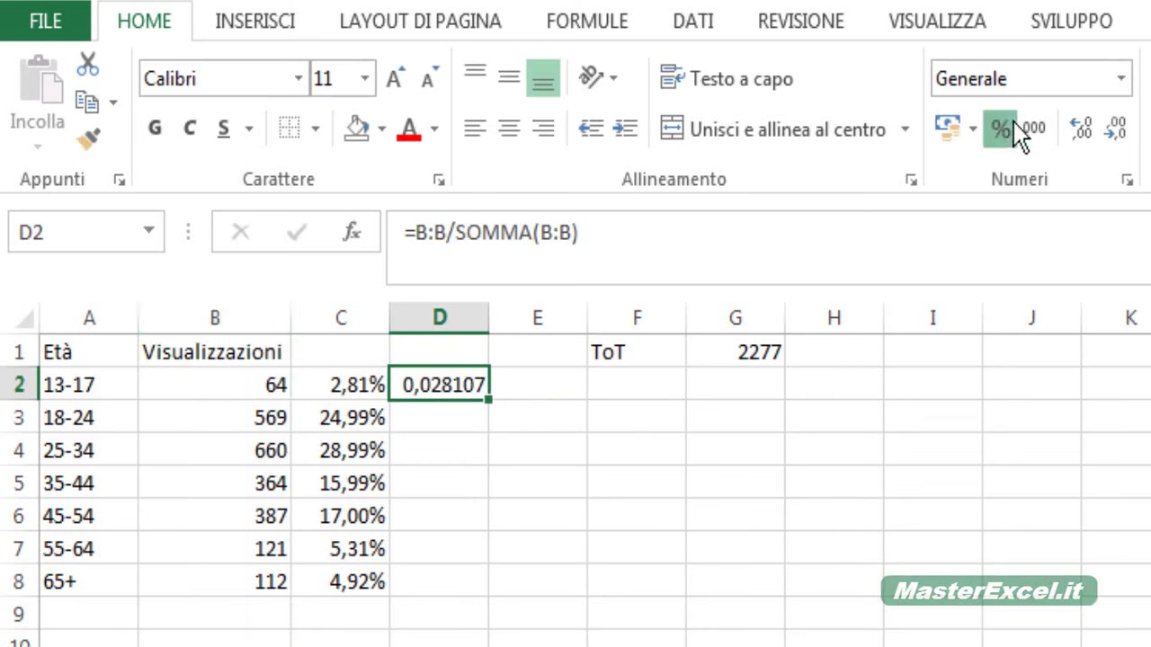
{"action": "left_click", "coordinate": [1080, 129]}
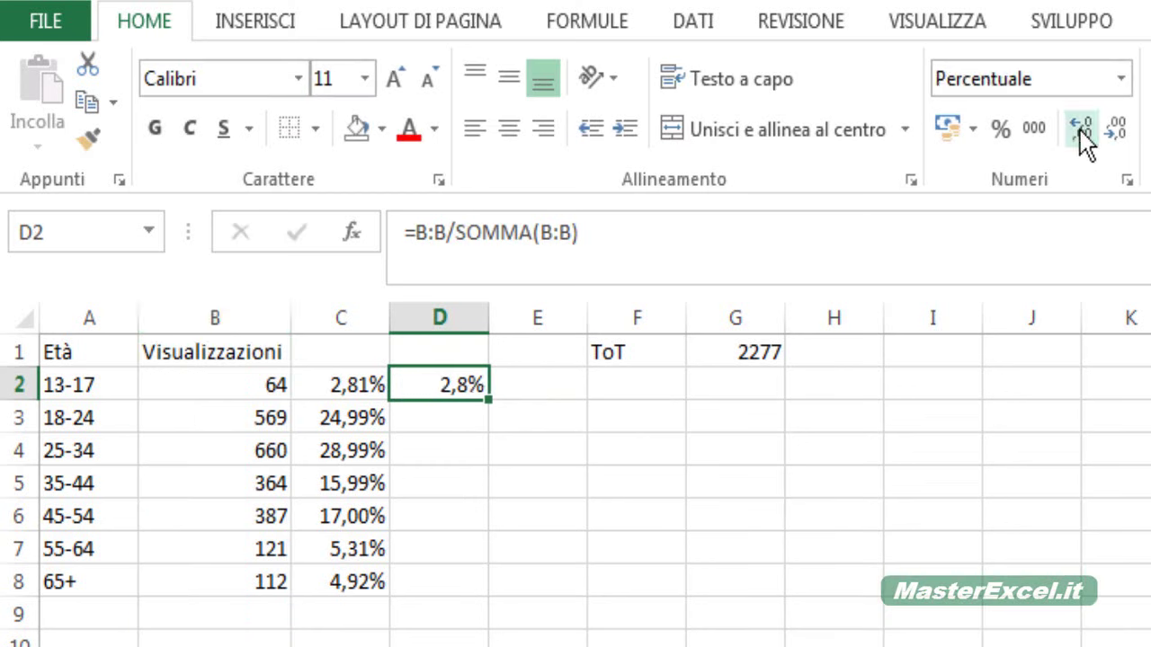
{"action": "left_click", "coordinate": [1080, 130]}
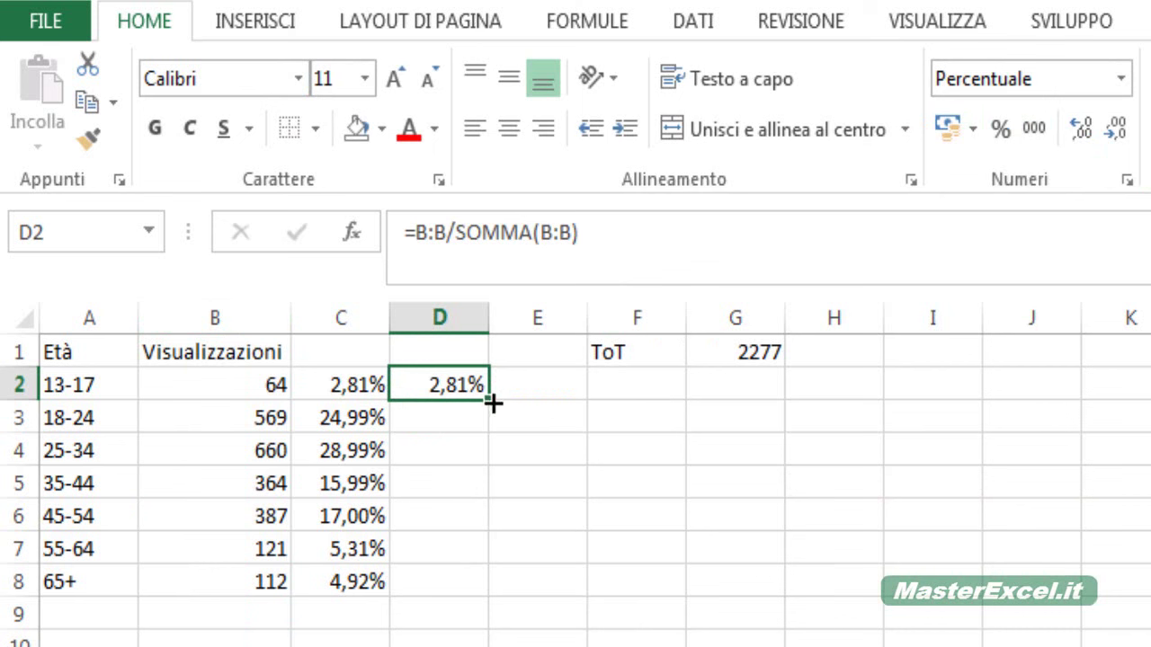
{"action": "double_click", "coordinate": [489, 399]}
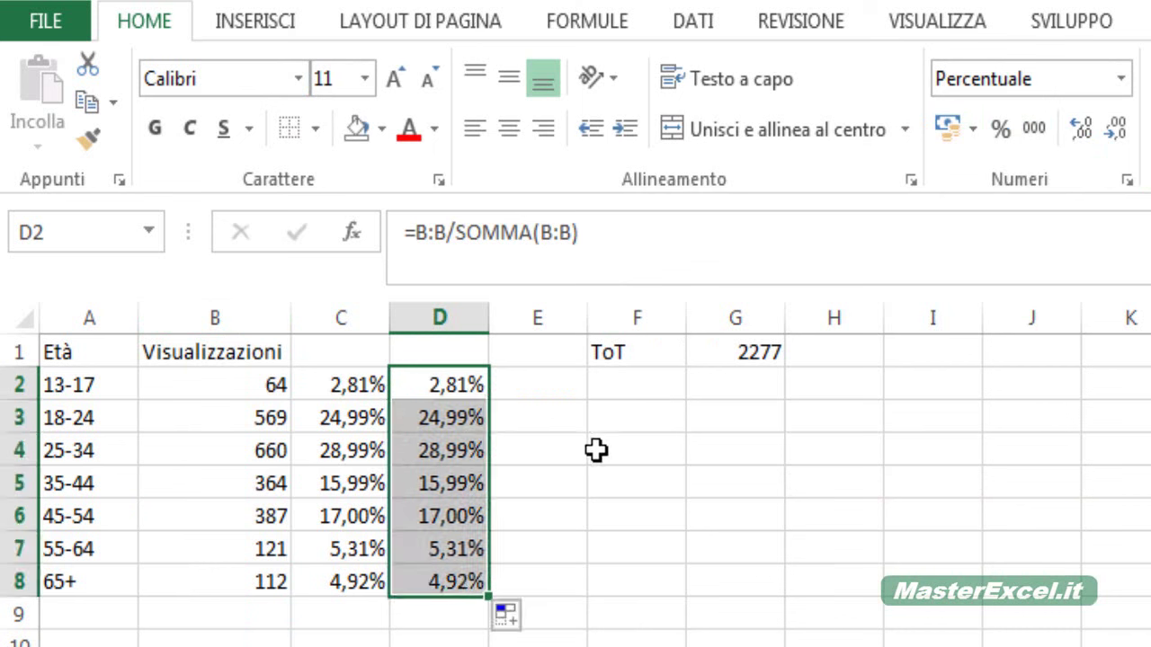
{"action": "left_click", "coordinate": [477, 232]}
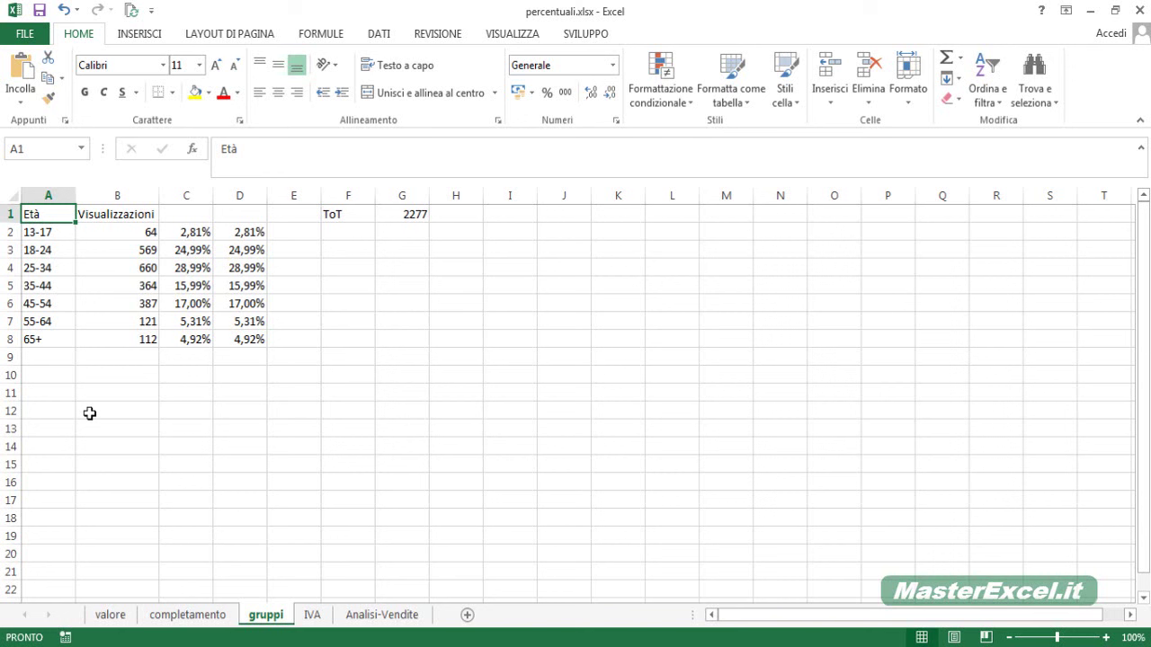
- Select the Età and Visualizzazioni data in A1:B8
{"action": "left_click", "coordinate": [85, 340], "text": "shift"}
{"action": "left_click_drag", "start_coordinate": [53, 218], "coordinate": [186, 337]}
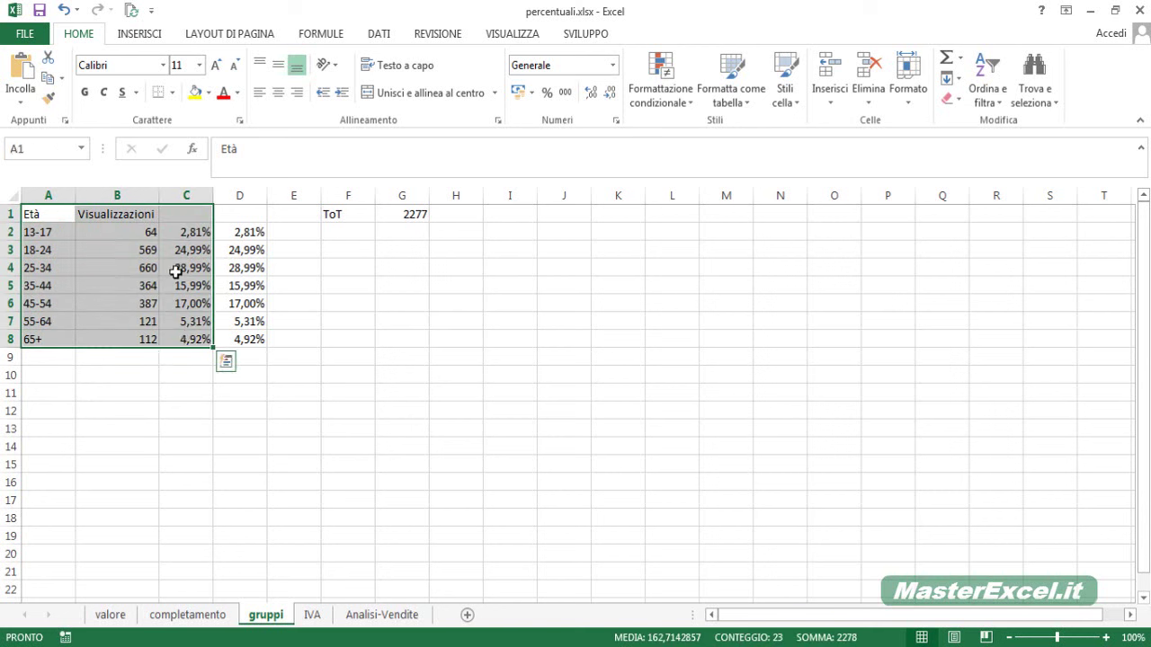
{"action": "left_click_drag", "start_coordinate": [141, 212], "coordinate": [42, 340]}
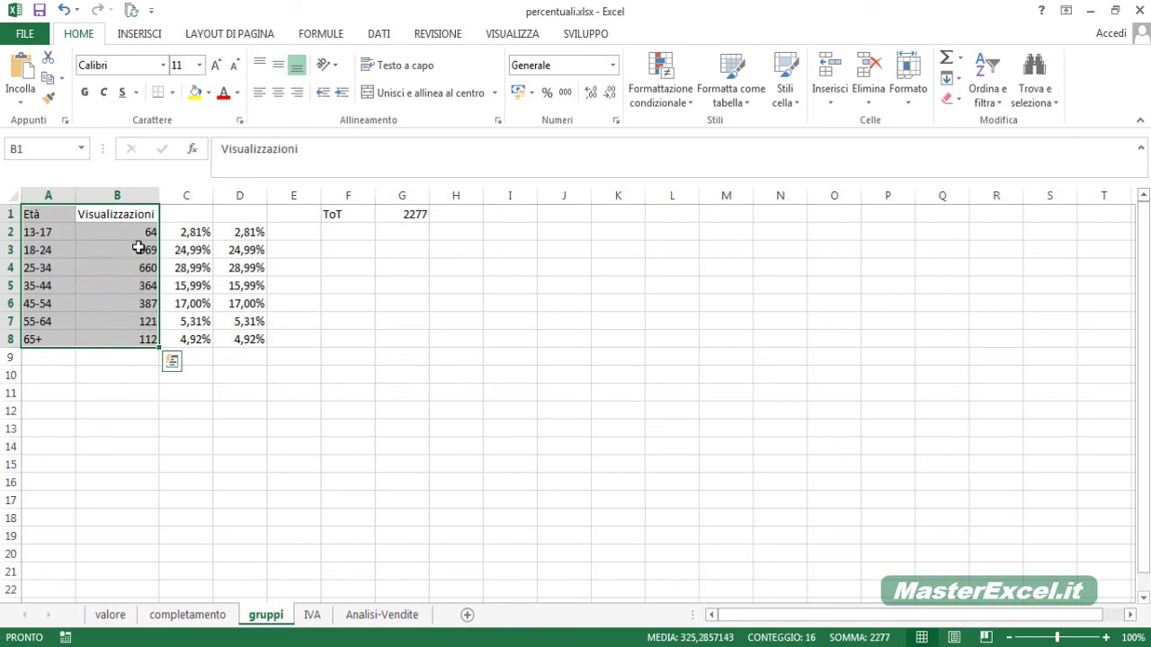
- Insert a recommended pie chart of Visualizzazioni by age group from A1:B8
{"action": "left_click", "coordinate": [147, 36]}
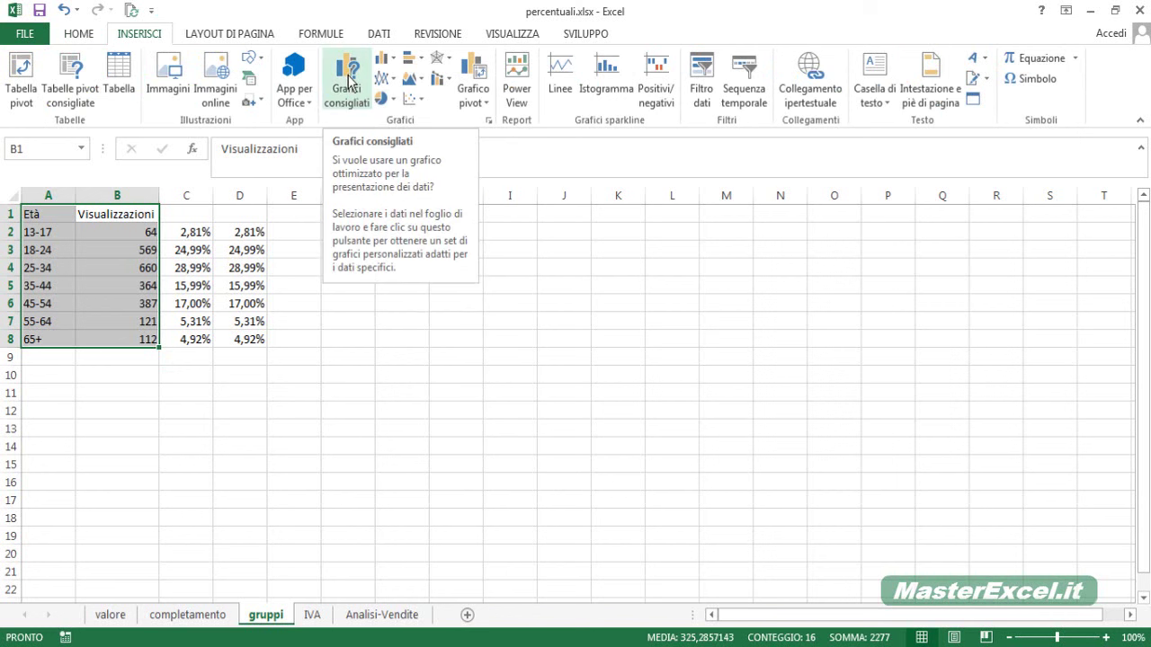
{"action": "left_click", "coordinate": [348, 77]}
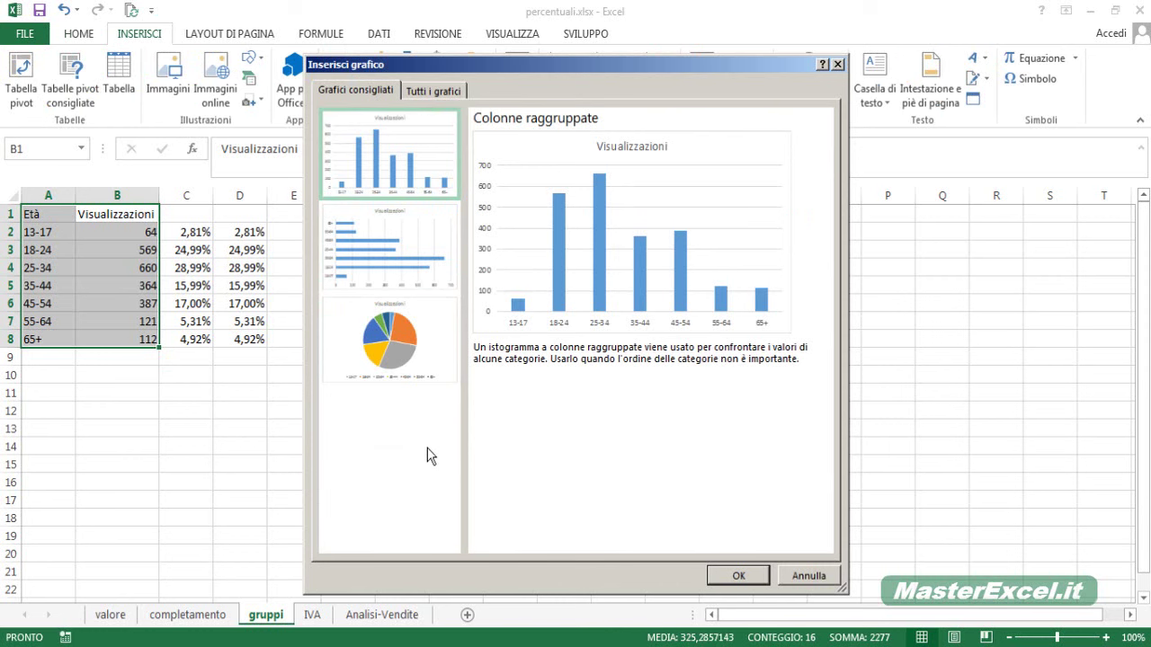
{"action": "left_click", "coordinate": [387, 334]}
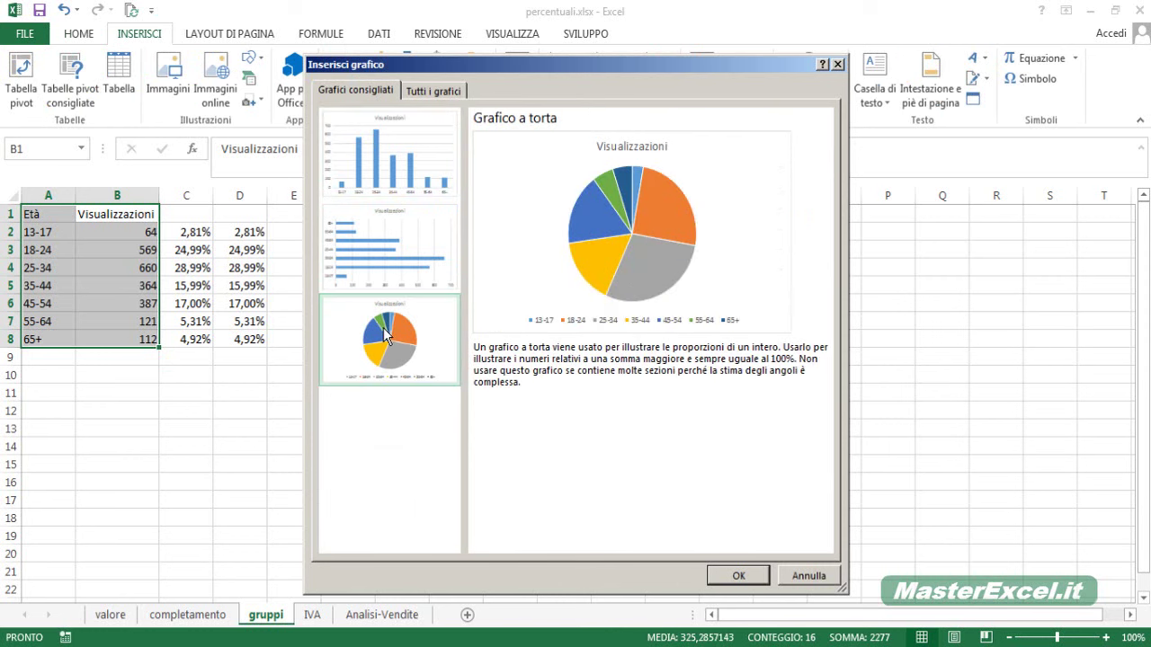
{"action": "left_click", "coordinate": [739, 577]}
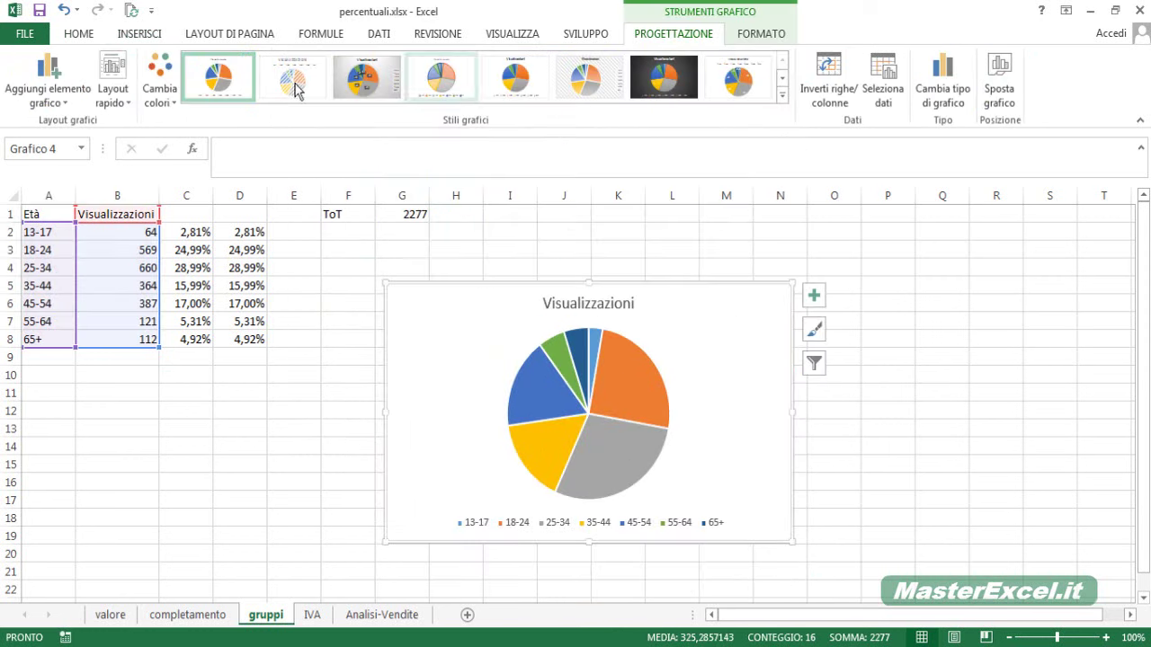
- Keep the default chart style, turn on view-count data labels, and open Formato area grafico
{"action": "left_click", "coordinate": [782, 96]}
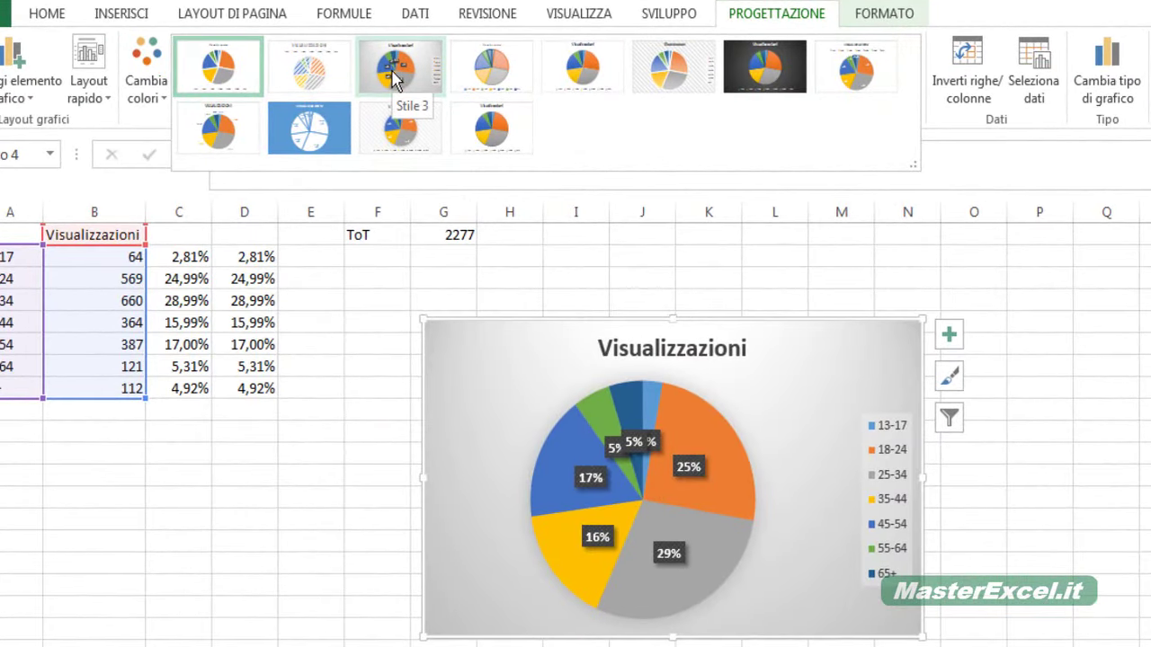
{"action": "left_click", "coordinate": [218, 65]}
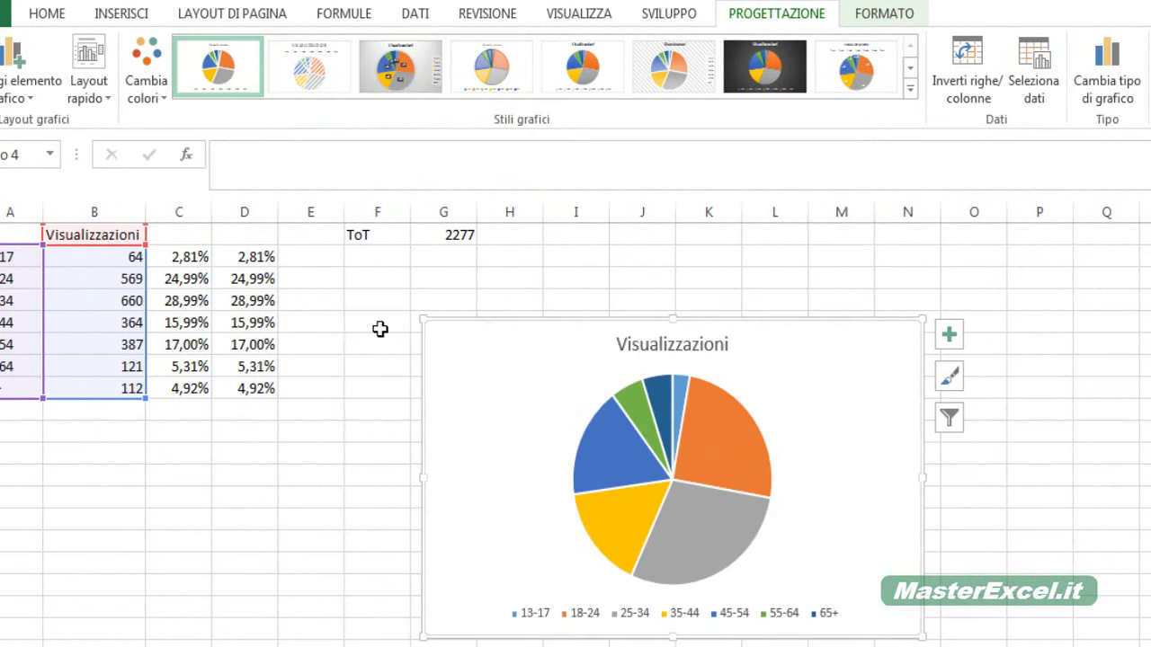
{"action": "left_click", "coordinate": [950, 338]}
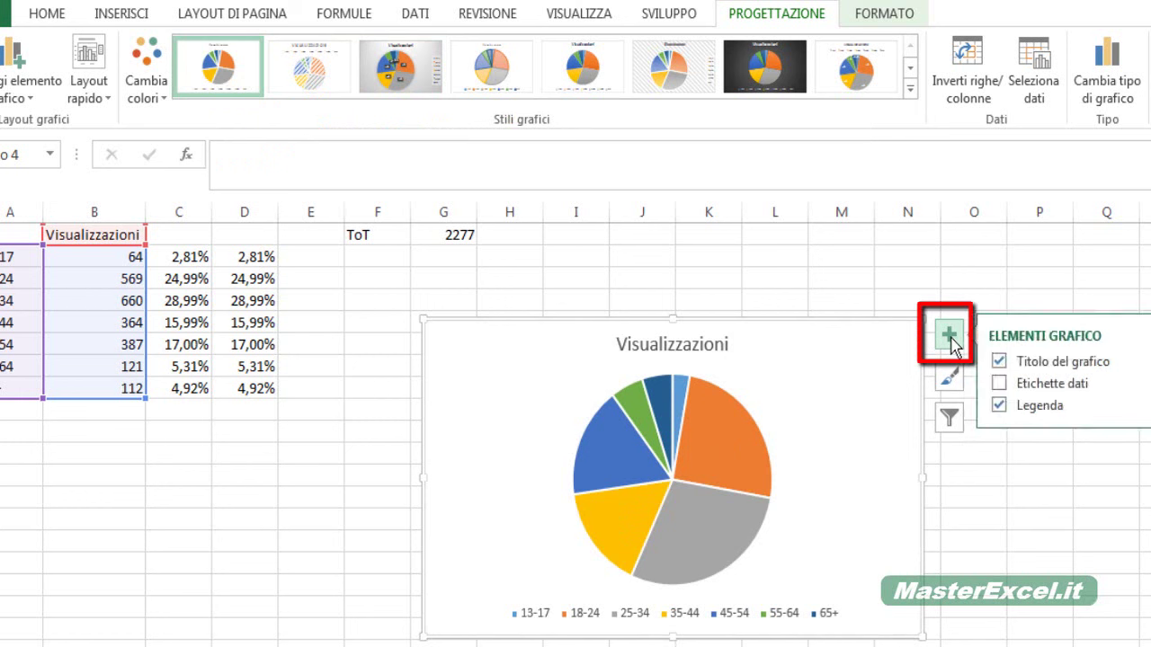
{"action": "left_click", "coordinate": [1000, 385]}
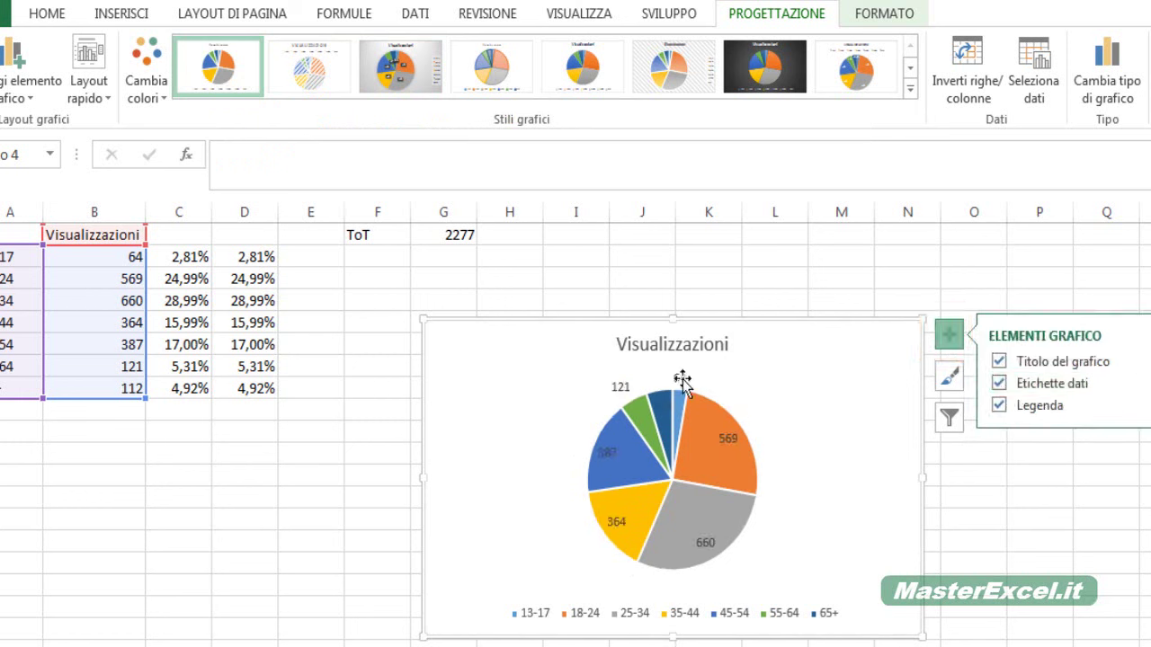
{"action": "left_click", "coordinate": [951, 347]}
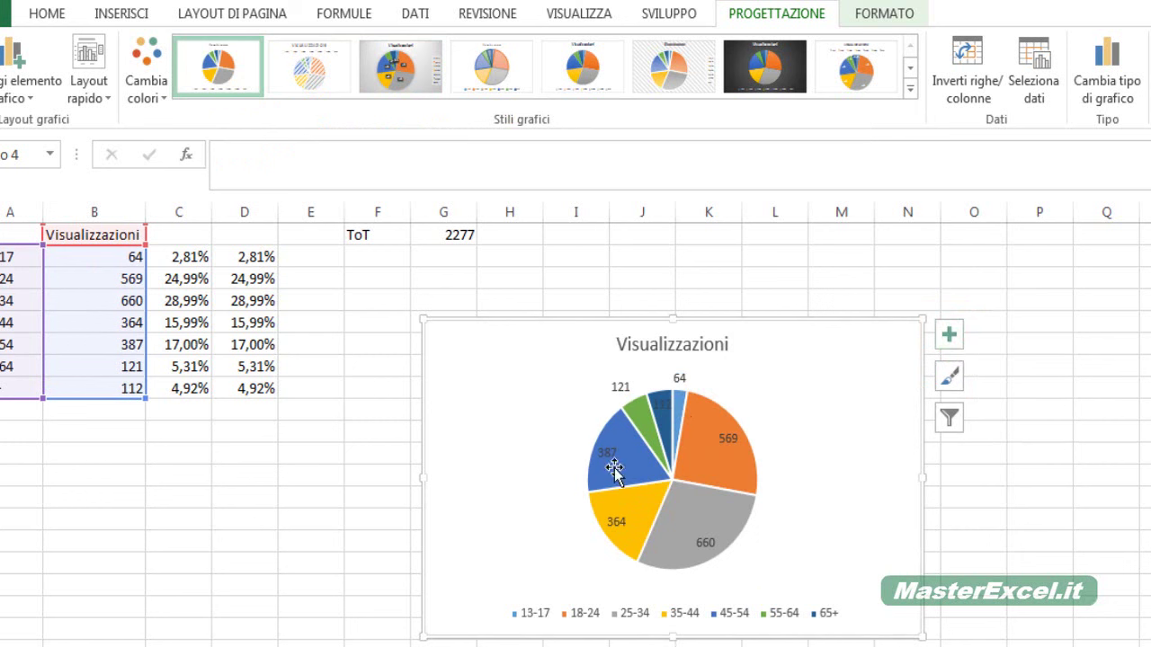
{"action": "double_click", "coordinate": [835, 393]}
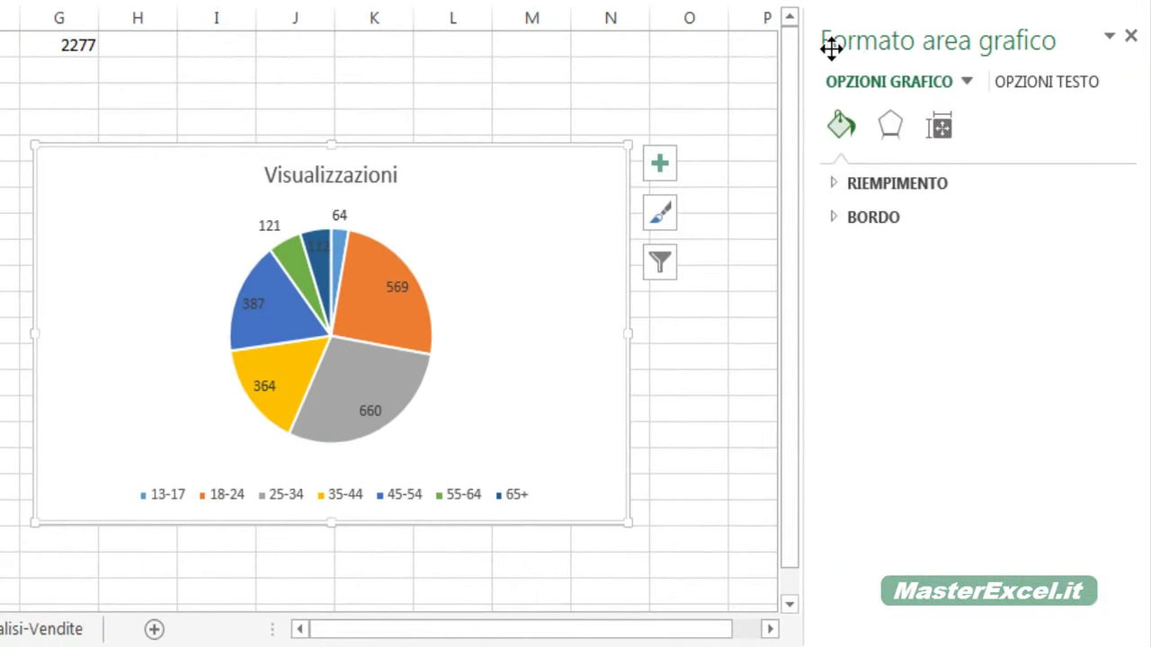
- Switch the data labels to show Percentuale instead of Valore
{"action": "left_click", "coordinate": [342, 215]}
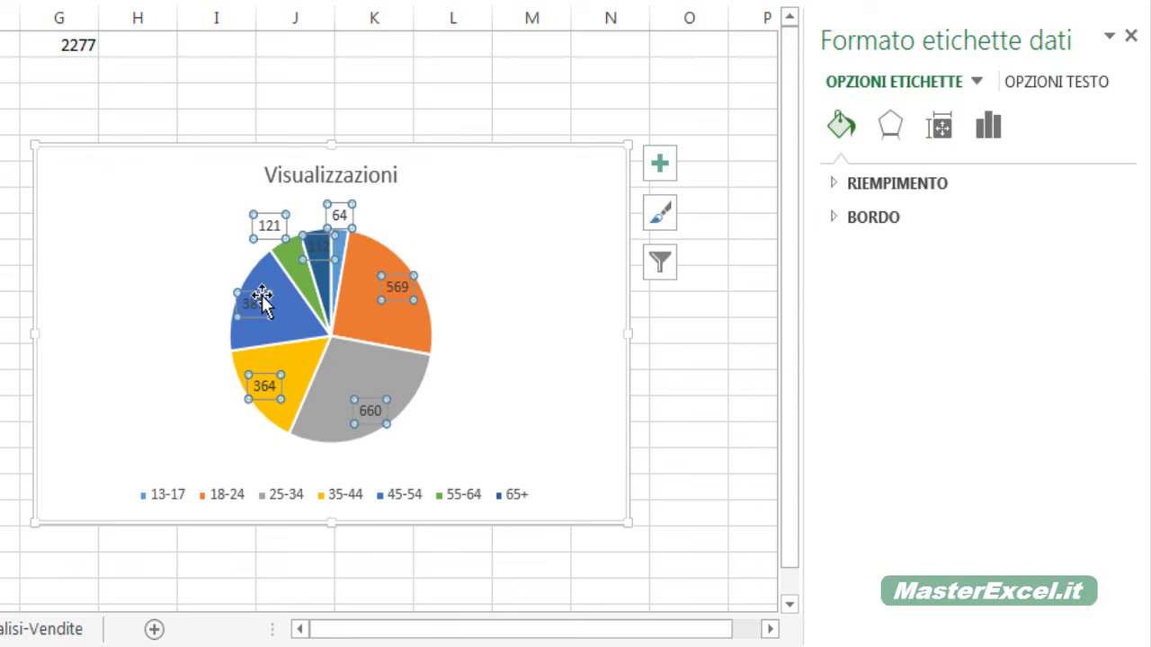
{"action": "left_click", "coordinate": [987, 142]}
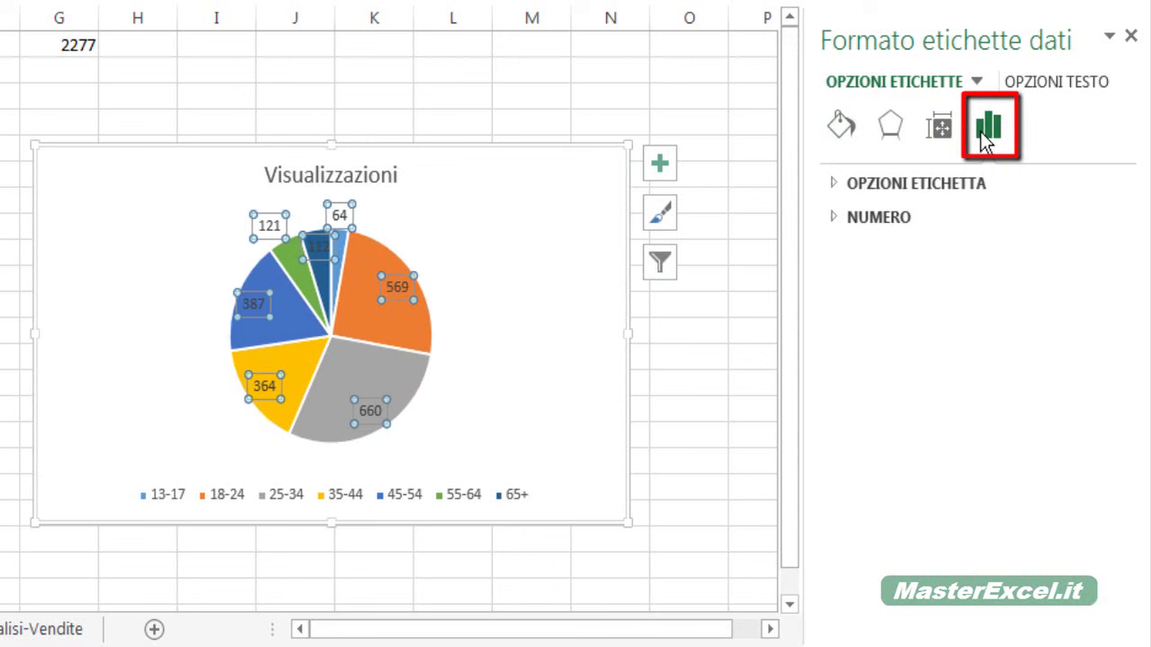
{"action": "left_click", "coordinate": [895, 190]}
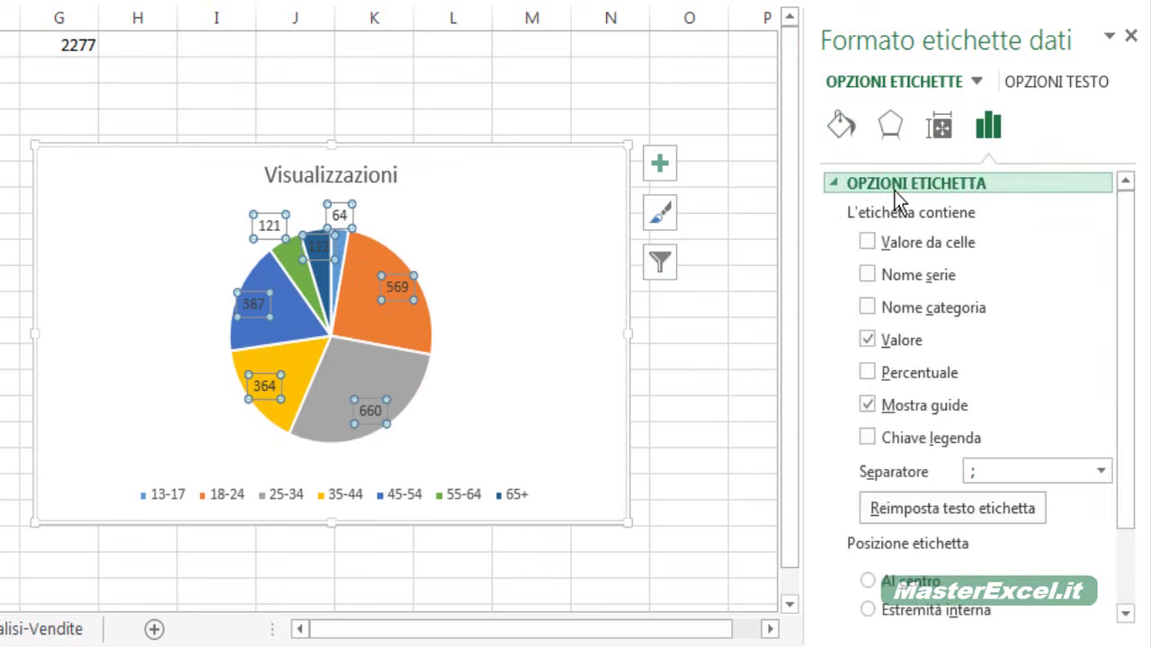
{"action": "left_click", "coordinate": [869, 372]}
{"action": "left_click", "coordinate": [868, 340]}
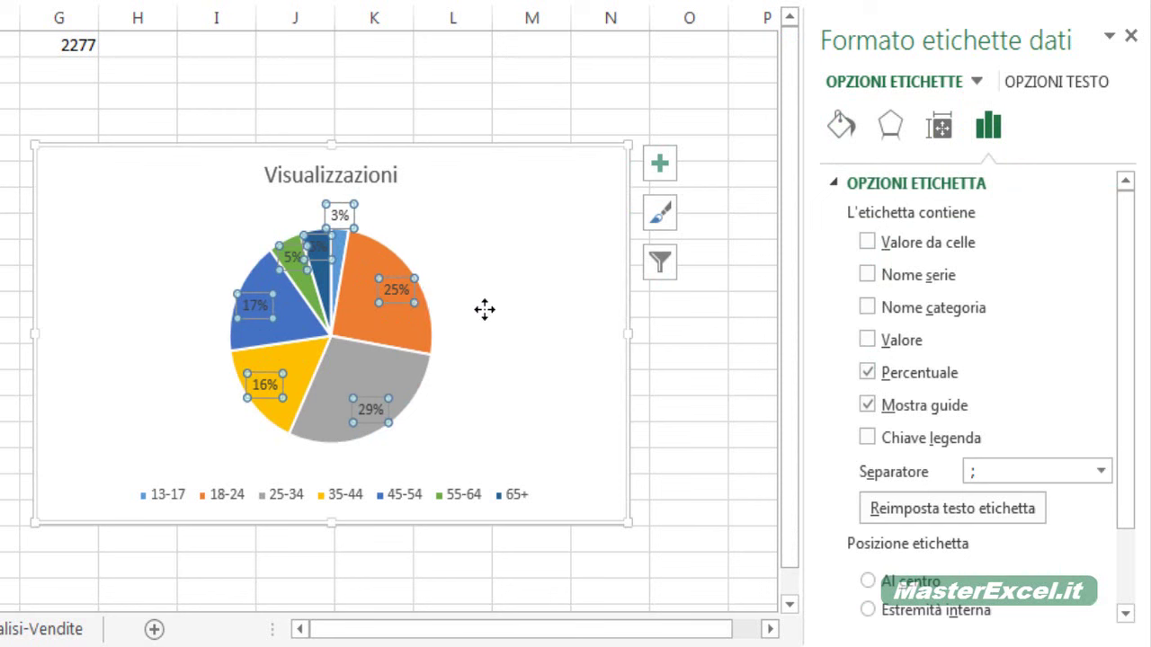
- Drag the 65+ 5% label above the pie and reselect all data labels
{"action": "left_click", "coordinate": [483, 310]}
{"action": "left_click", "coordinate": [320, 250]}
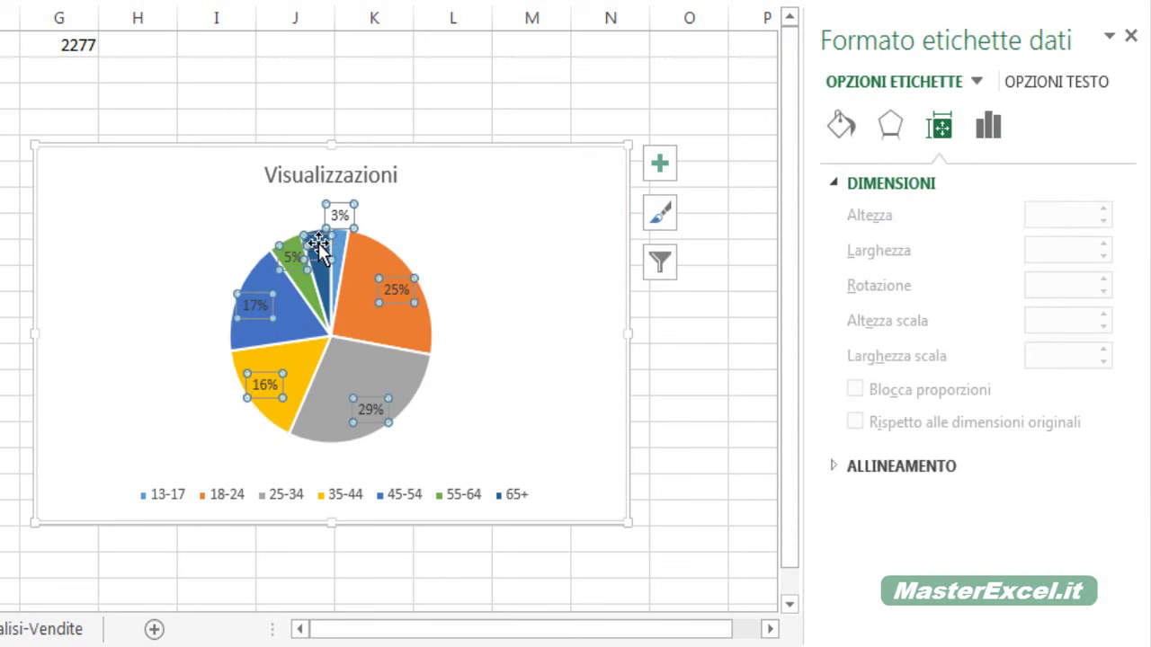
{"action": "left_click", "coordinate": [320, 247]}
{"action": "left_click_drag", "start_coordinate": [302, 222], "coordinate": [303, 193]}
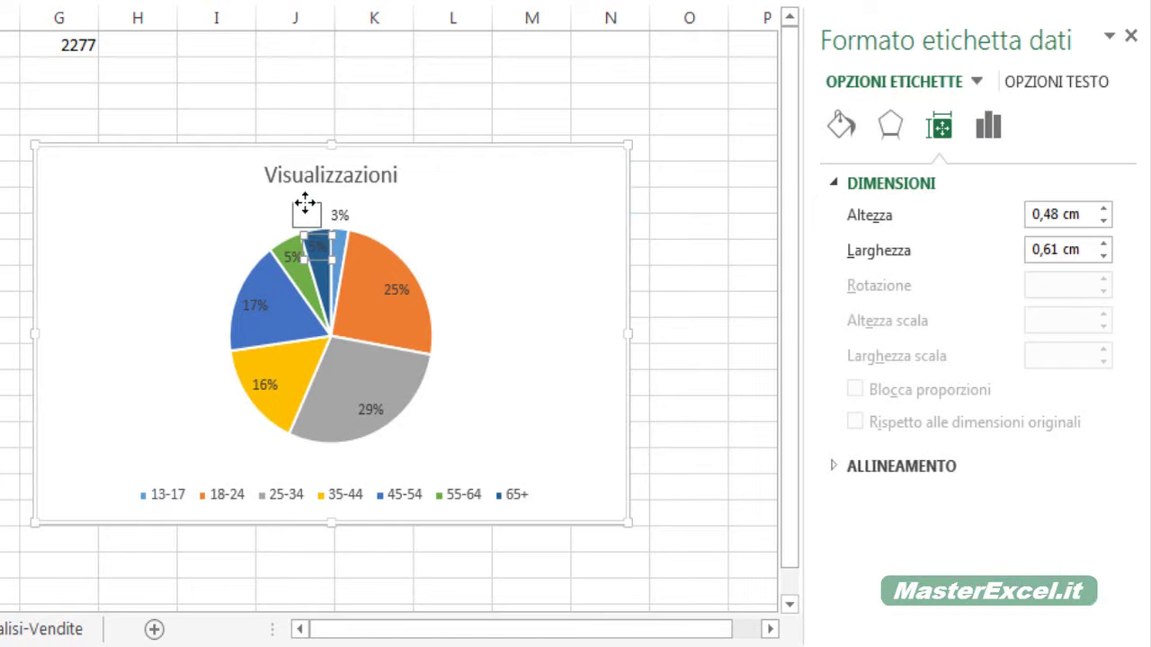
{"action": "left_click", "coordinate": [403, 290]}
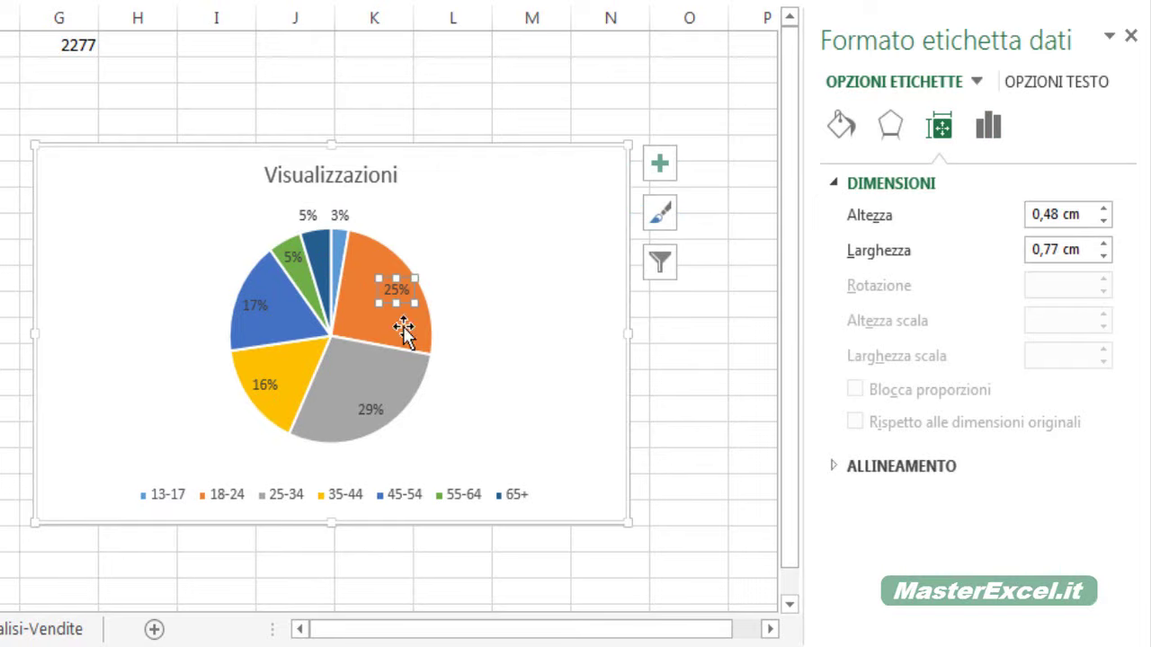
{"action": "left_click", "coordinate": [372, 411]}
{"action": "left_click", "coordinate": [586, 307]}
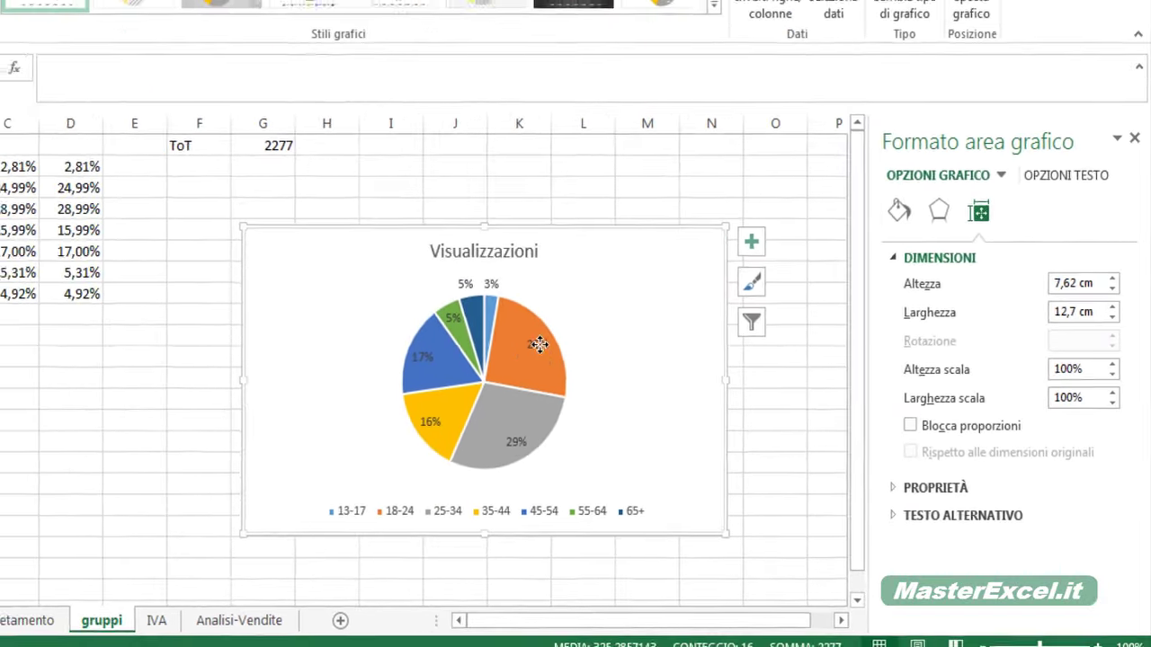
{"action": "left_click", "coordinate": [538, 345]}
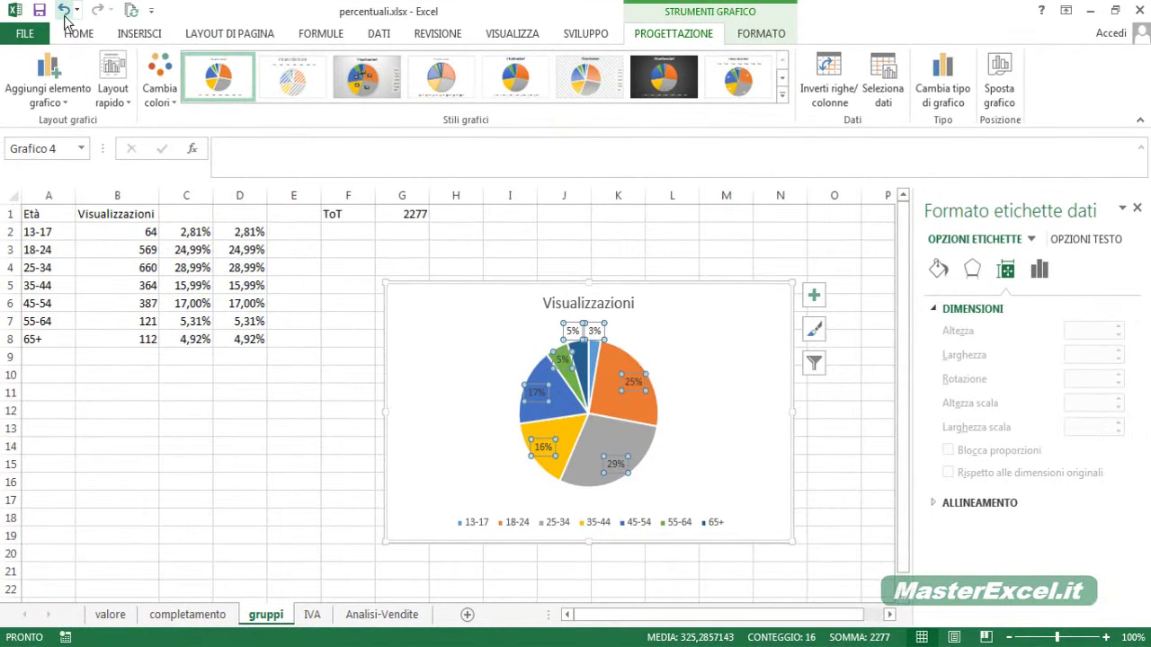
- Set the percentage labels' font size to 16
{"action": "left_click", "coordinate": [79, 33]}
{"action": "left_click", "coordinate": [199, 65]}
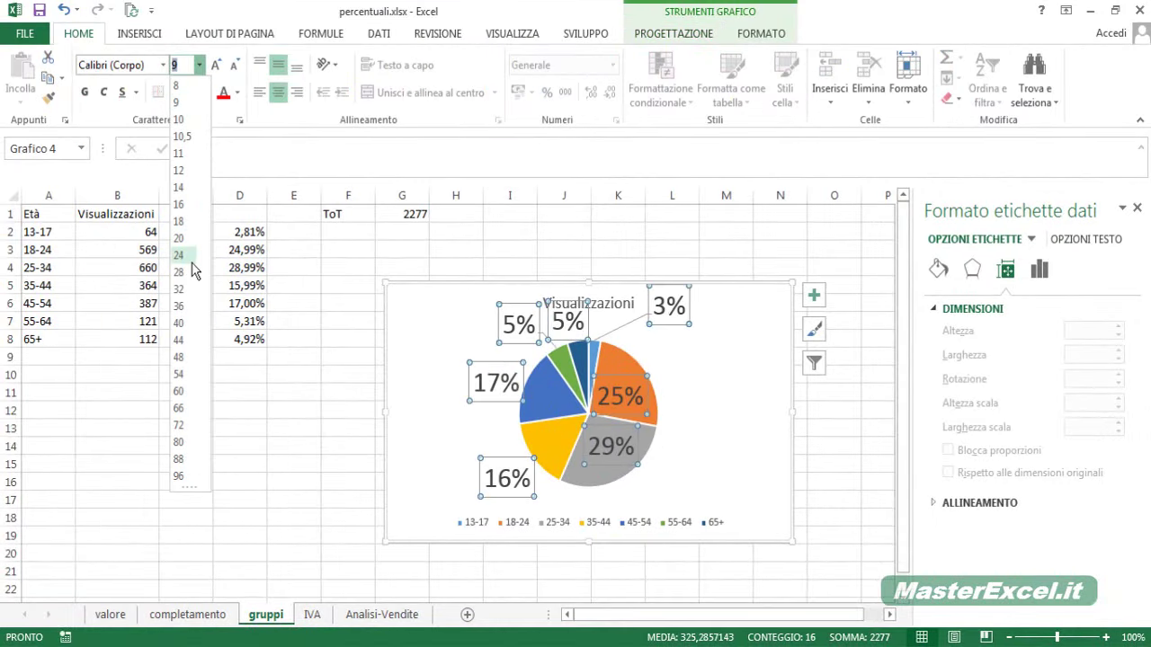
{"action": "left_click", "coordinate": [179, 204]}
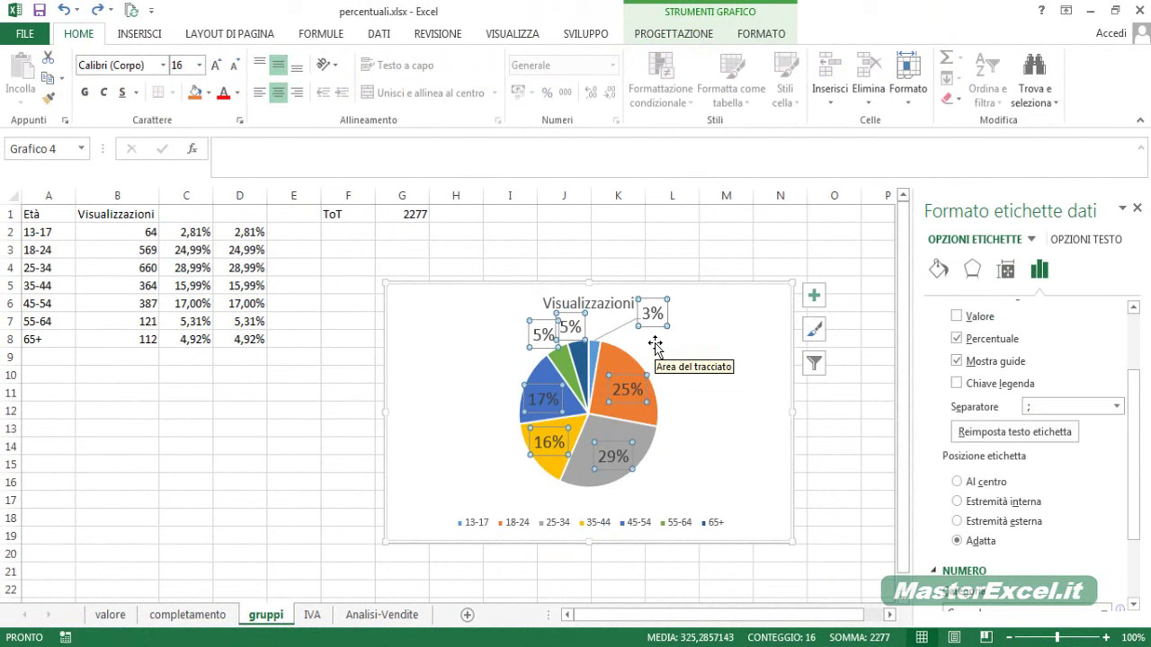
{"action": "left_click", "coordinate": [1040, 270]}
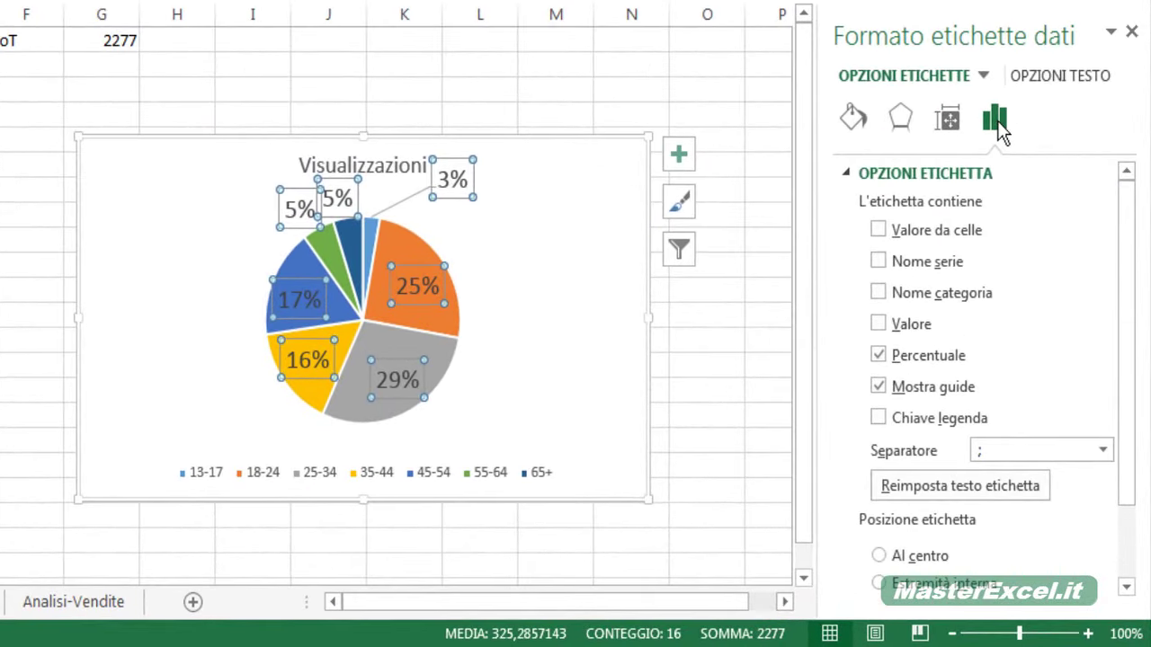
- Give the labels the Percentuale number category with 1 decimal place
{"action": "scroll", "coordinate": [944, 245], "scroll_direction": "down", "scroll_amount": 3}
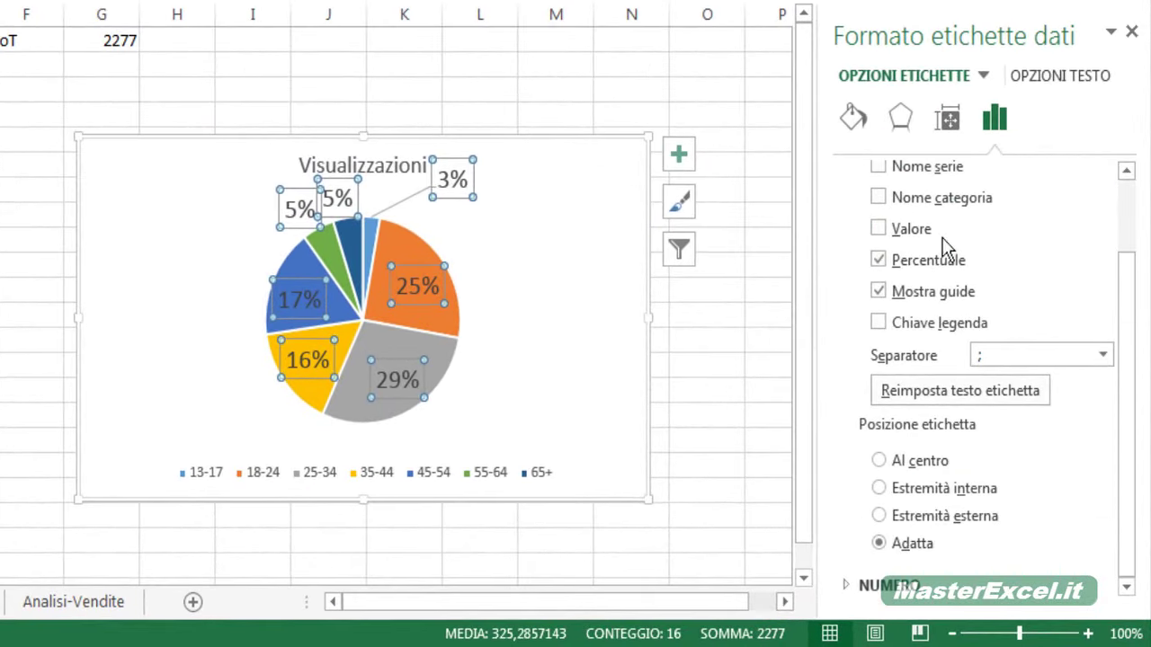
{"action": "left_click", "coordinate": [876, 588]}
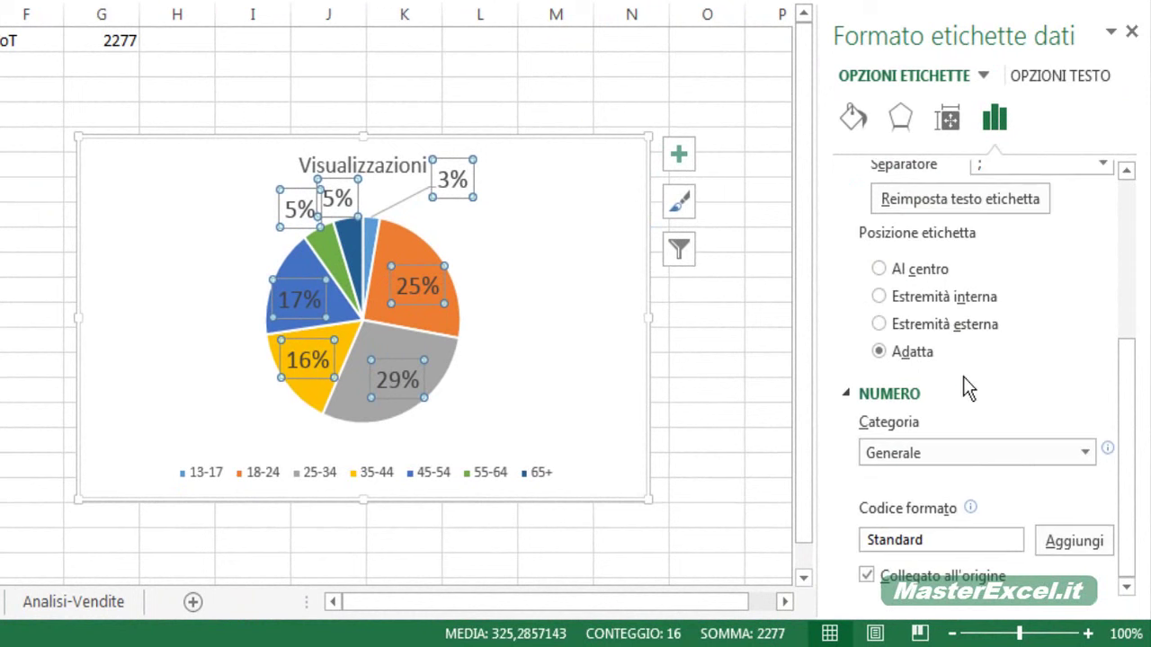
{"action": "left_click", "coordinate": [937, 454]}
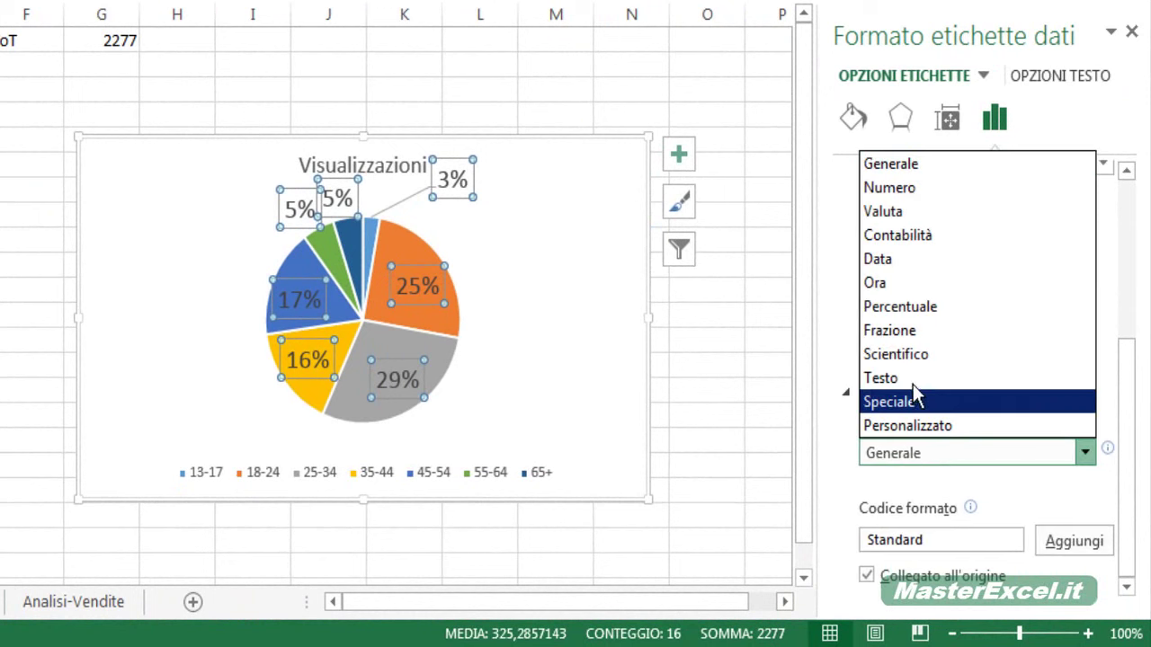
{"action": "left_click", "coordinate": [913, 305]}
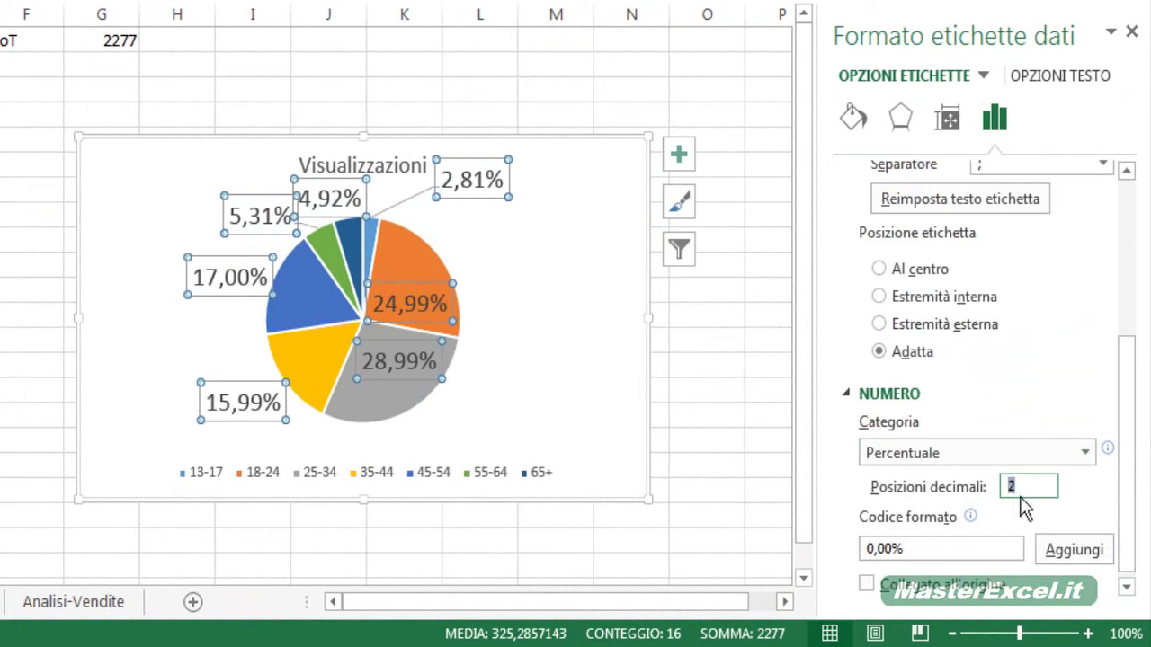
{"action": "type", "text": "1"}
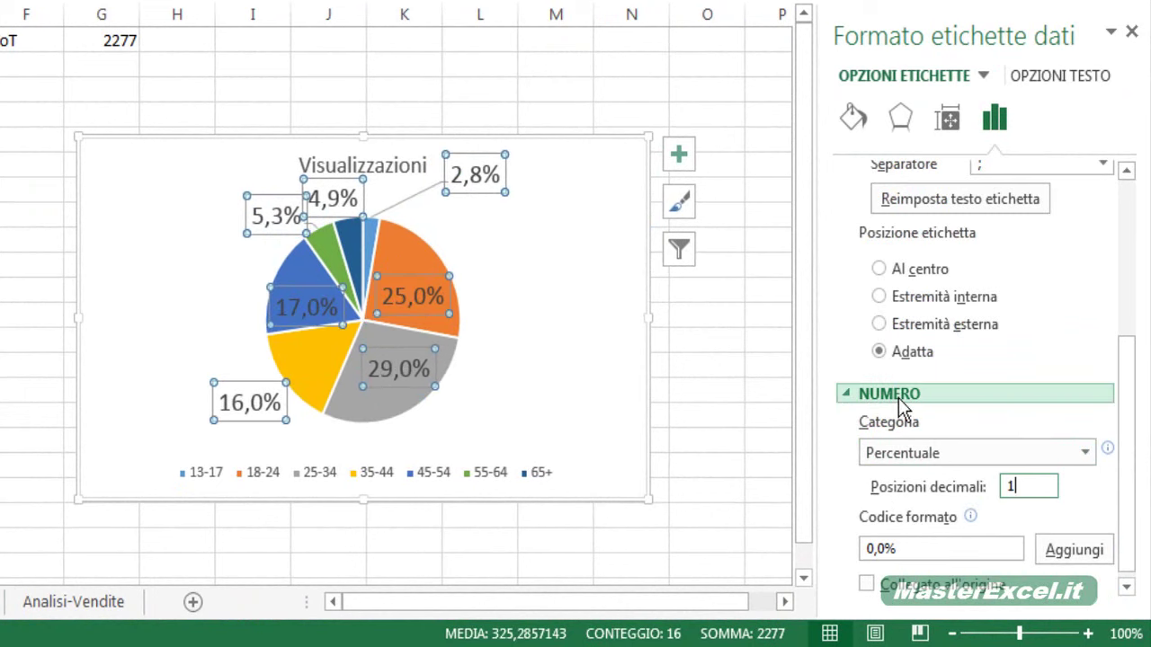